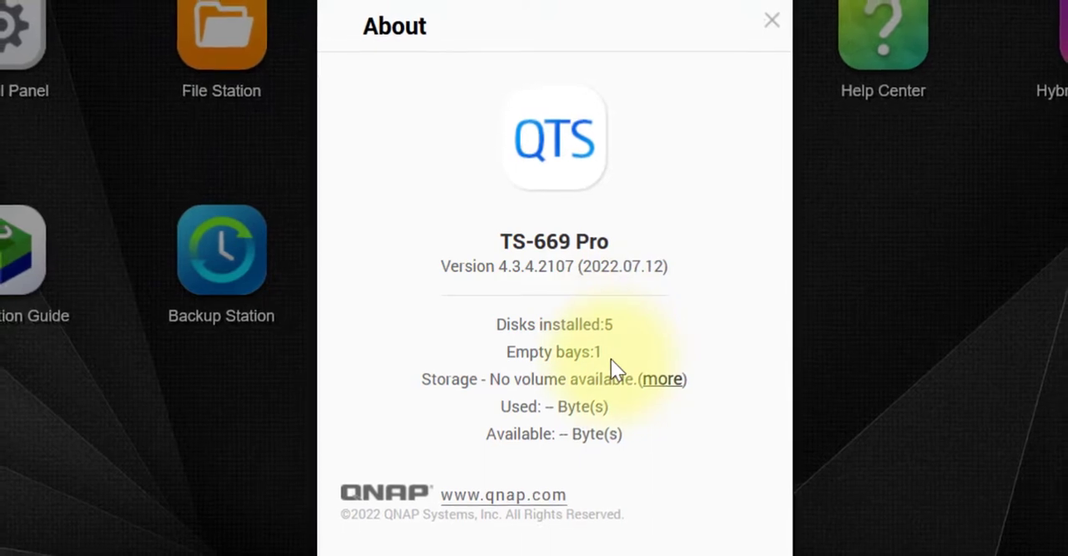
Close the system's About information, open Storage Manager, and dismiss its welcome introduction.
left_click(767, 32)
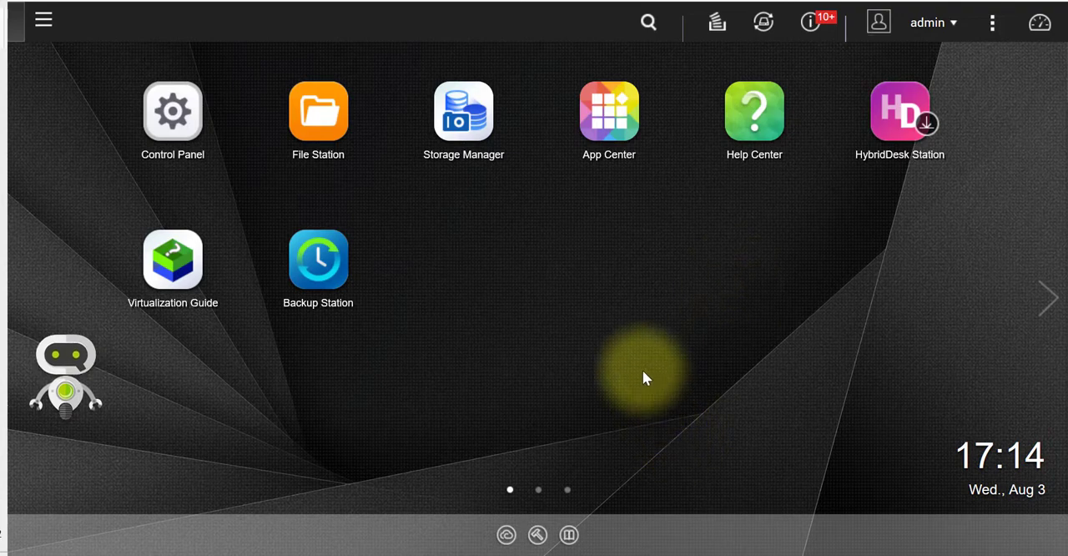
left_click(463, 109)
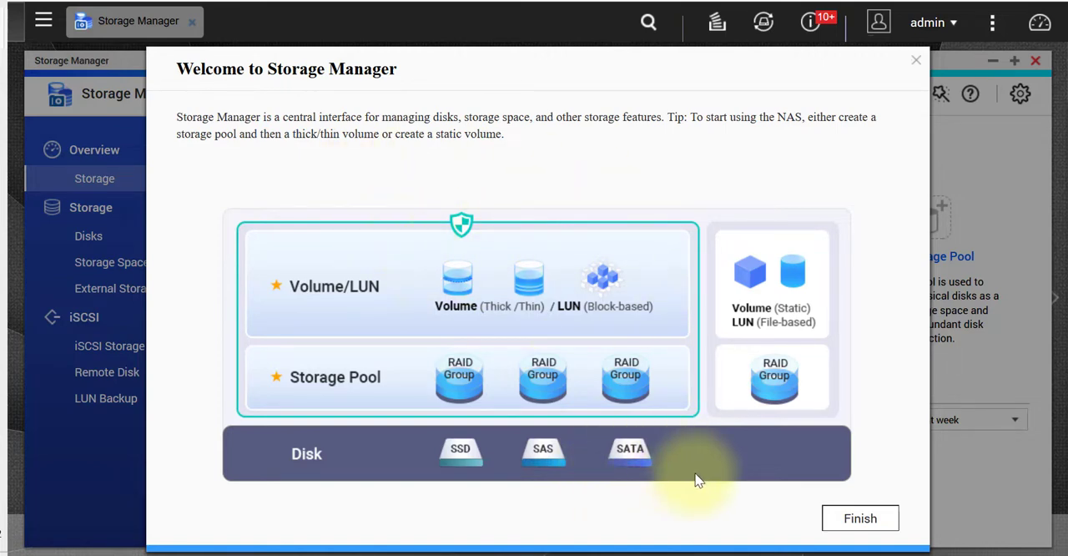
left_click(859, 518)
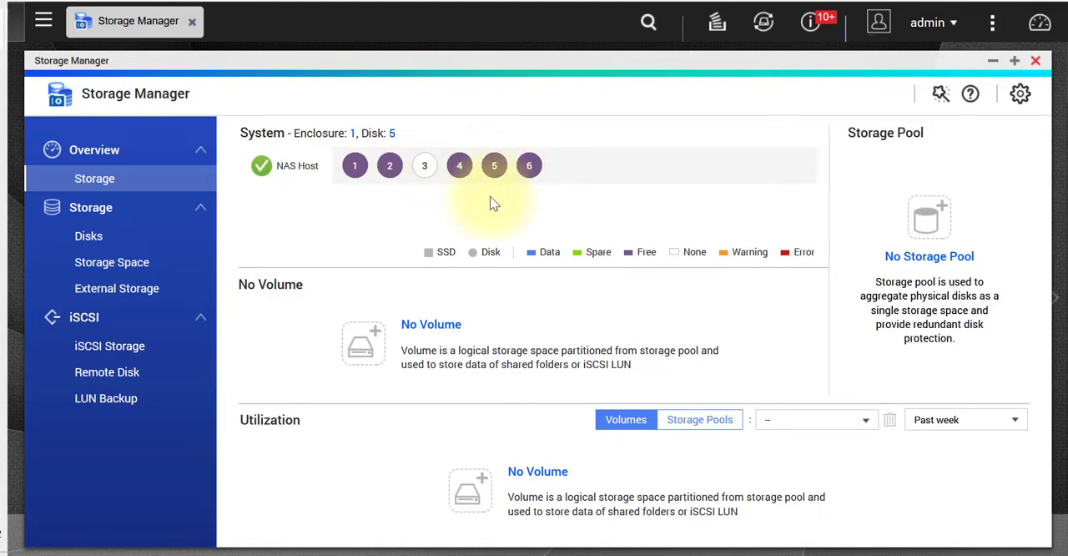
Examine the Disk Health summaries of Disks 1, 2, 4, 5 and 6, including model and capacity.
left_click(354, 167)
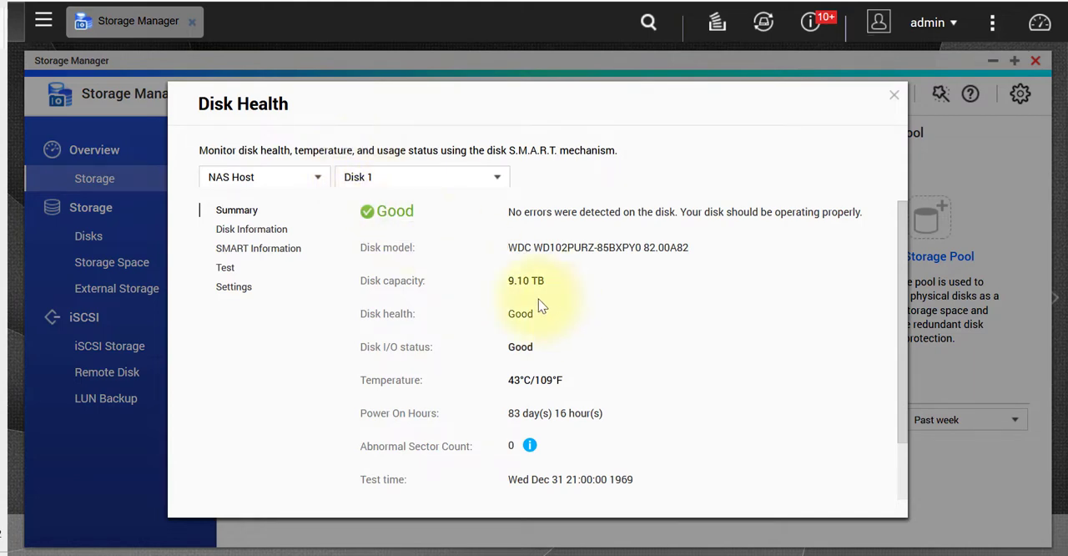
left_click(894, 99)
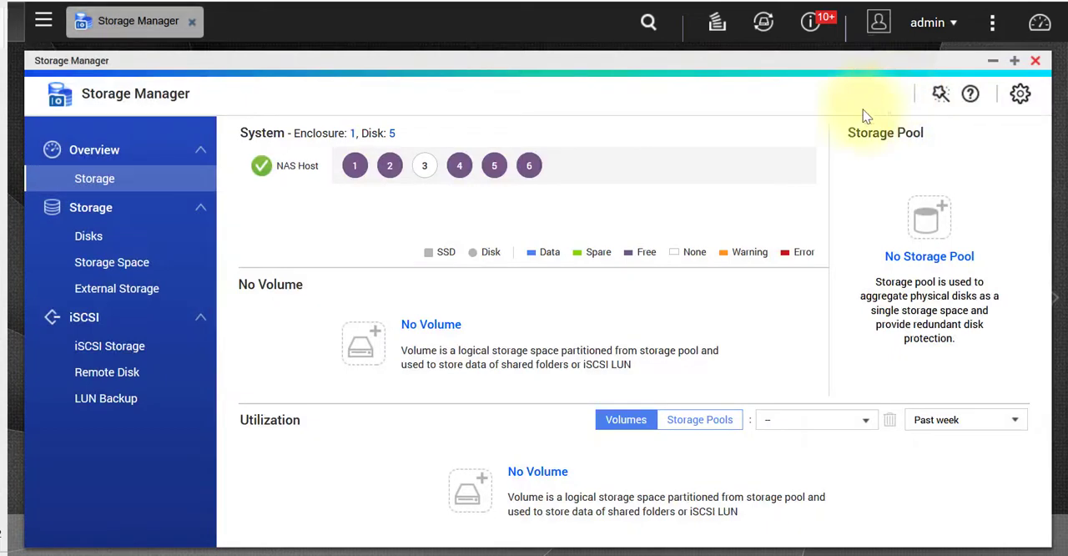
left_click(392, 170)
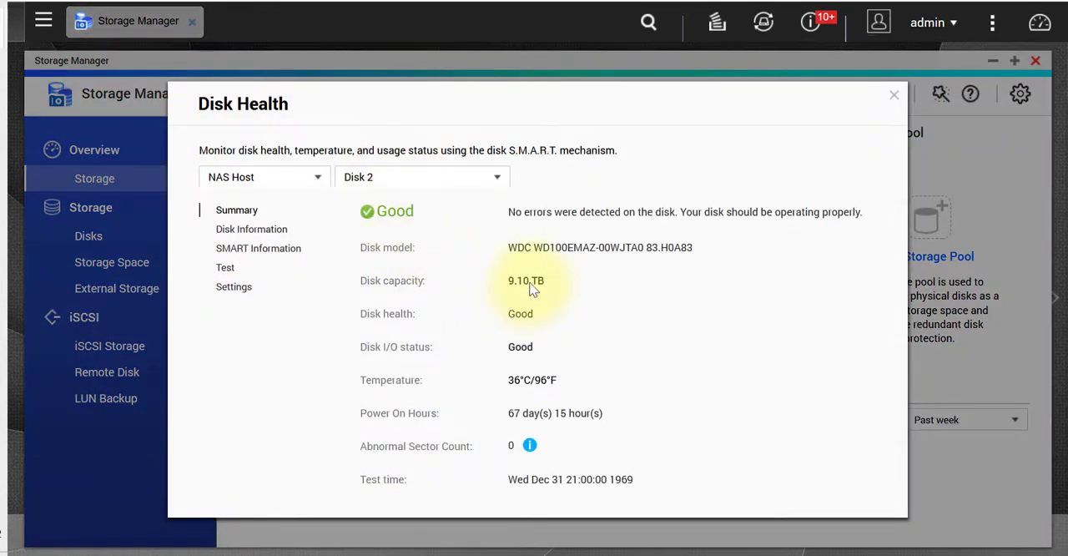
left_click(494, 179)
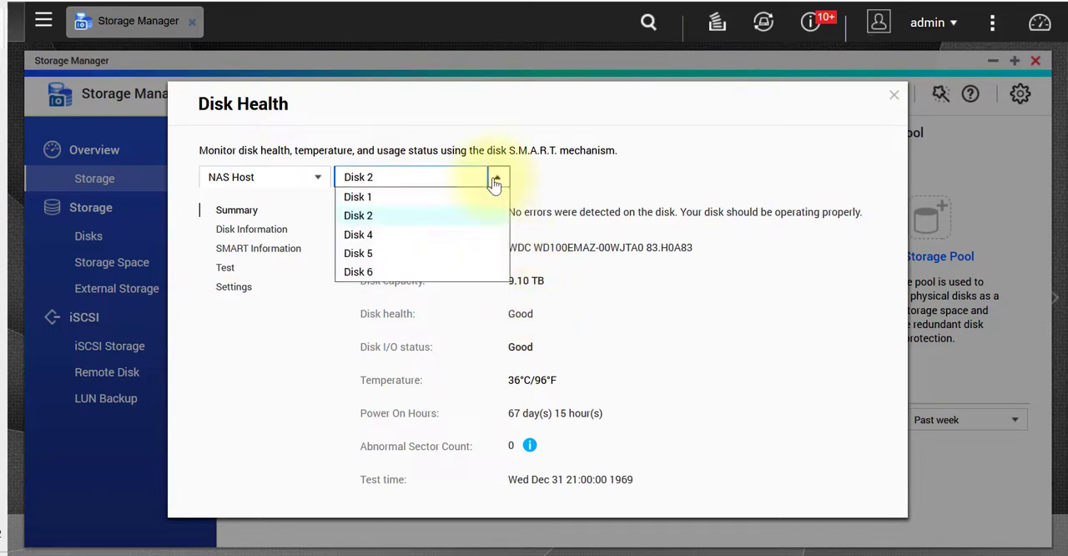
left_click(358, 235)
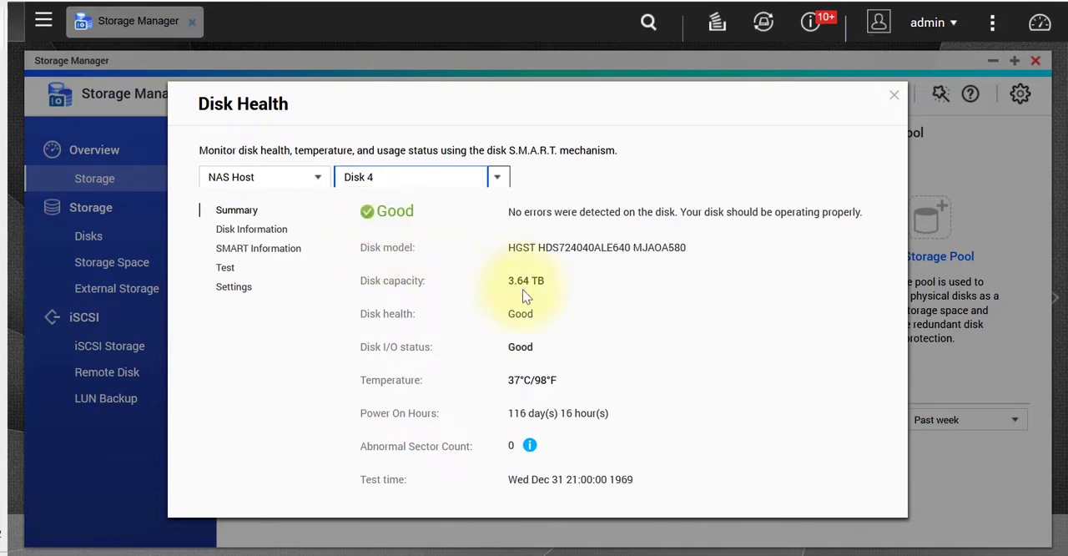
left_click(484, 177)
left_click(394, 264)
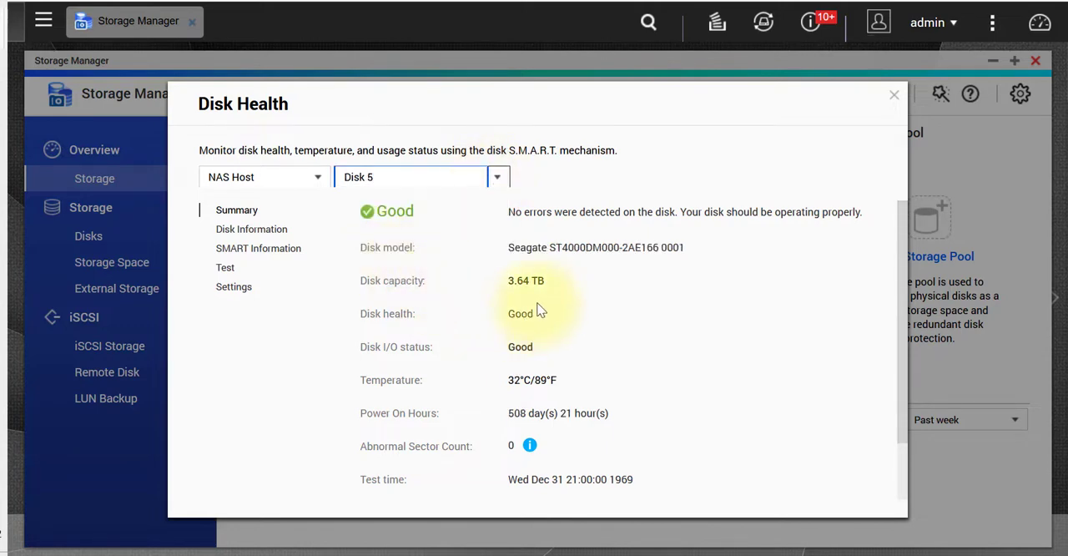
left_click(497, 176)
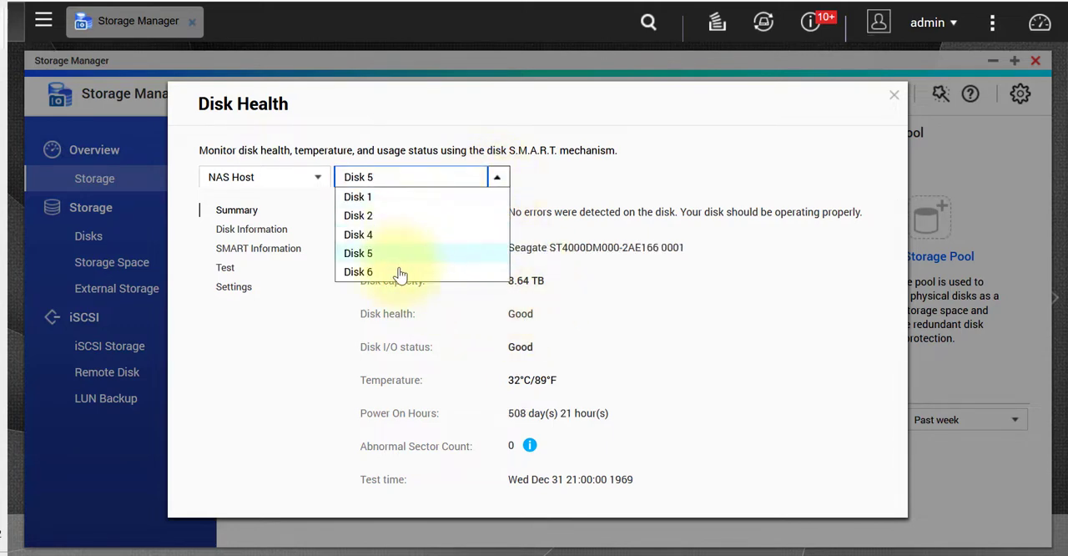
left_click(436, 272)
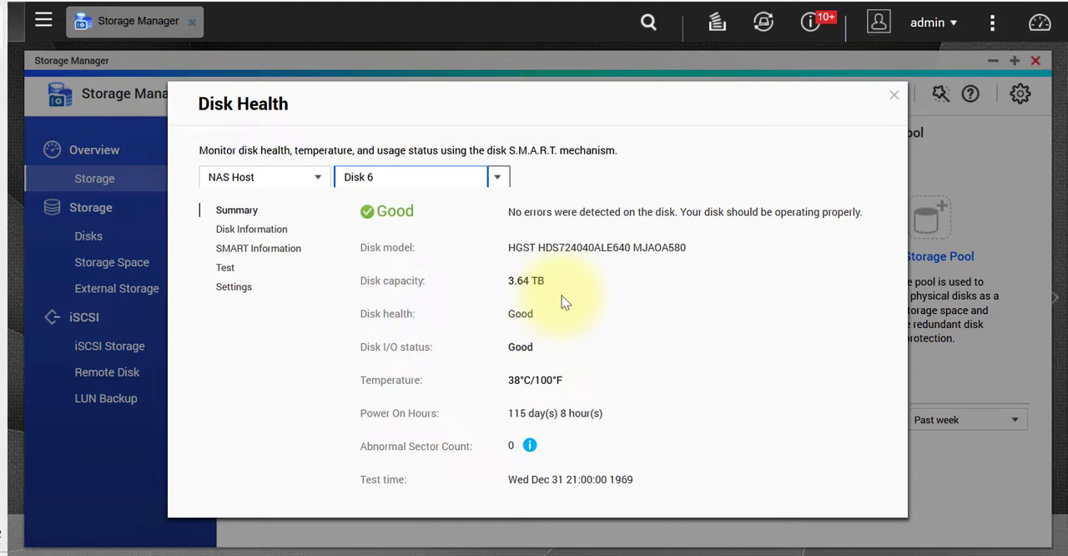
left_click(893, 97)
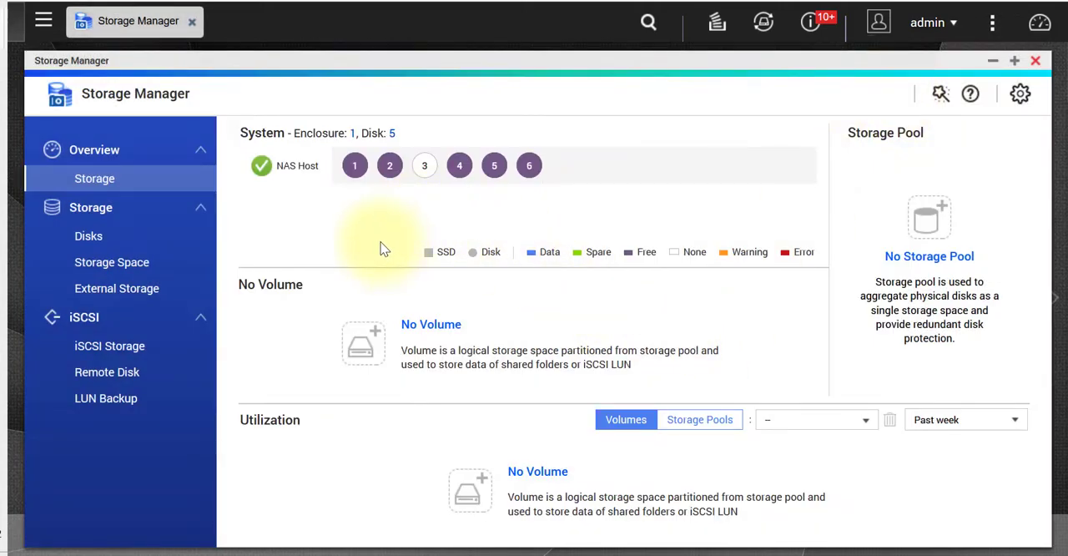
Switch to the Udemy instructor page in Firefox, look through the courses listed, and return to Storage Manager.
mouse_move(0, 49)
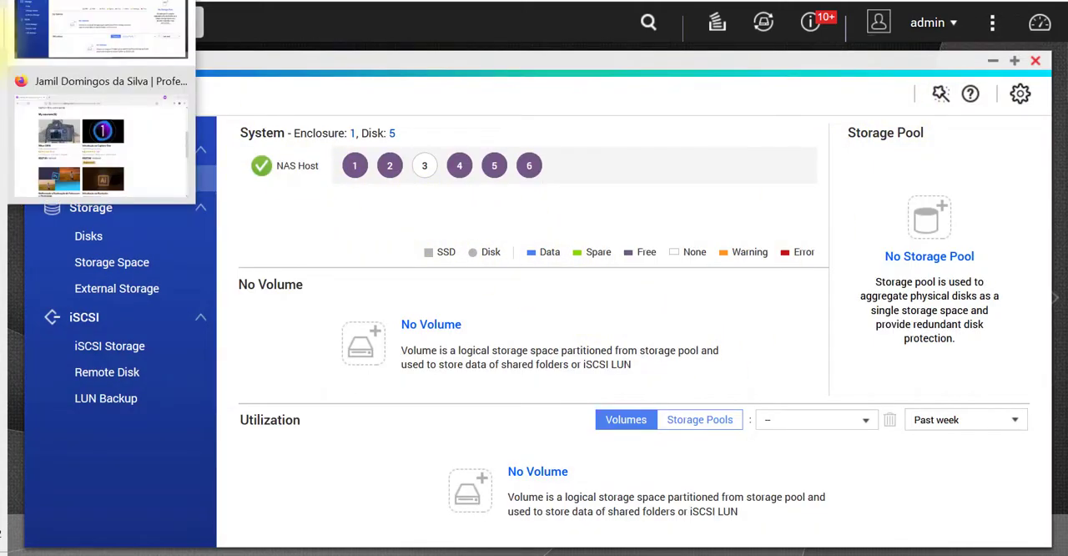
left_click(89, 167)
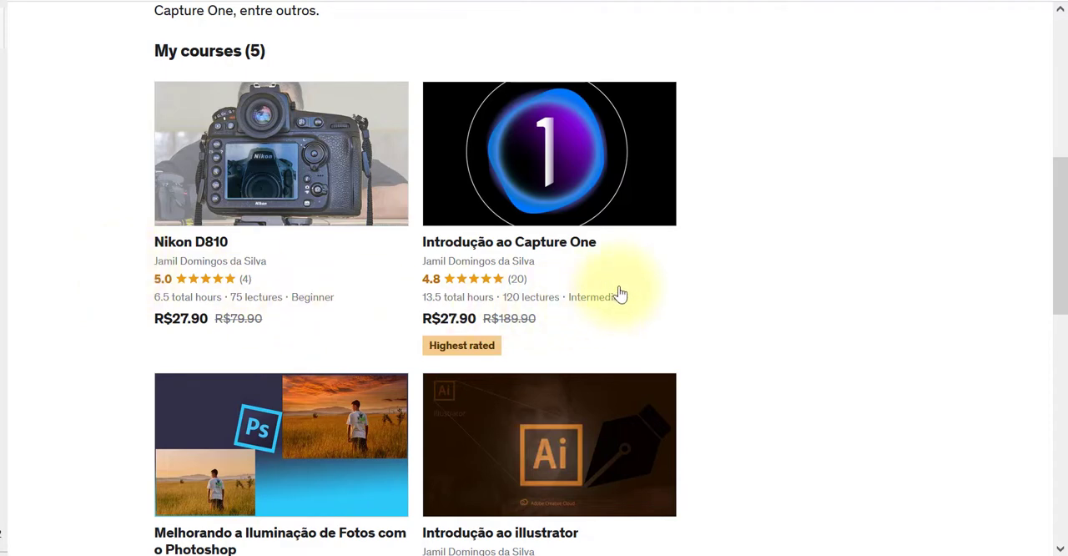
scroll(500, 333, "down", 2)
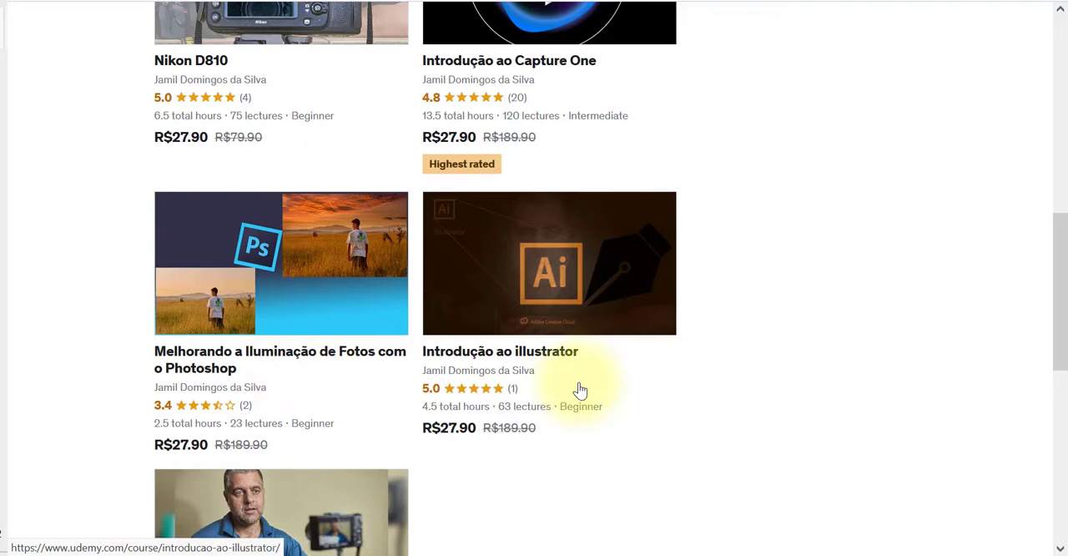
scroll(580, 389, "down", 3)
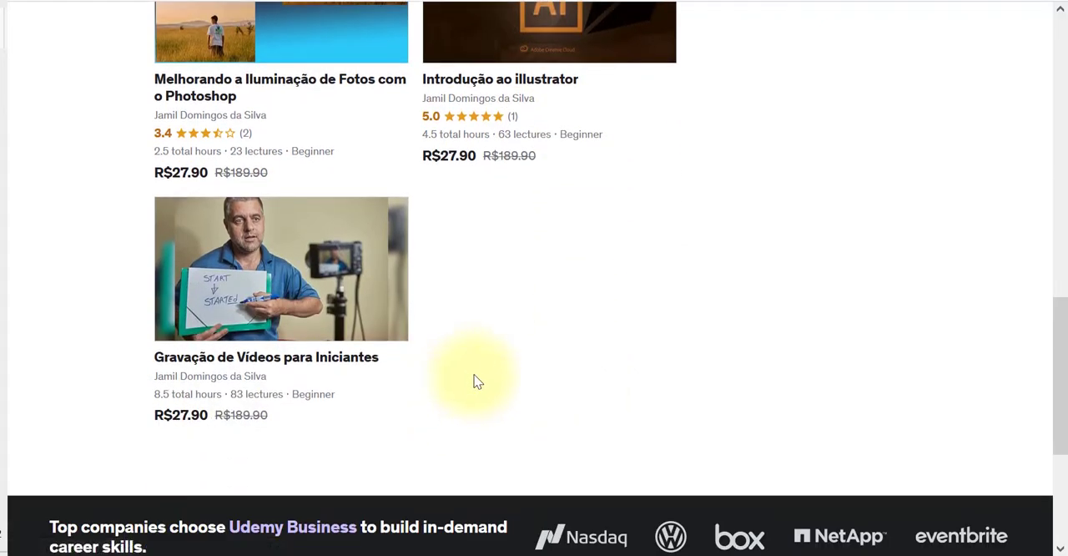
scroll(473, 381, "up", 7)
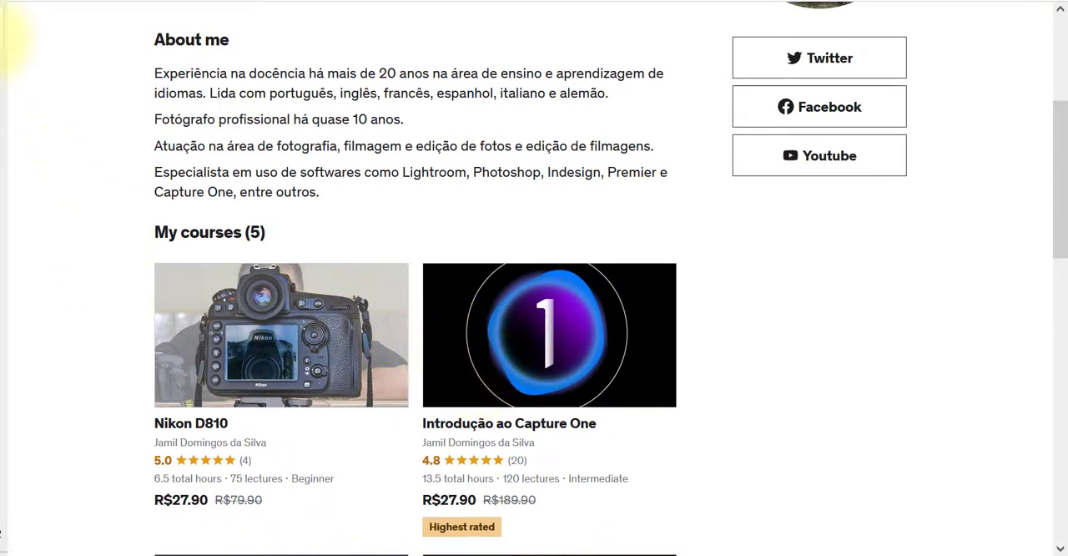
mouse_move(8, 59)
left_click(67, 38)
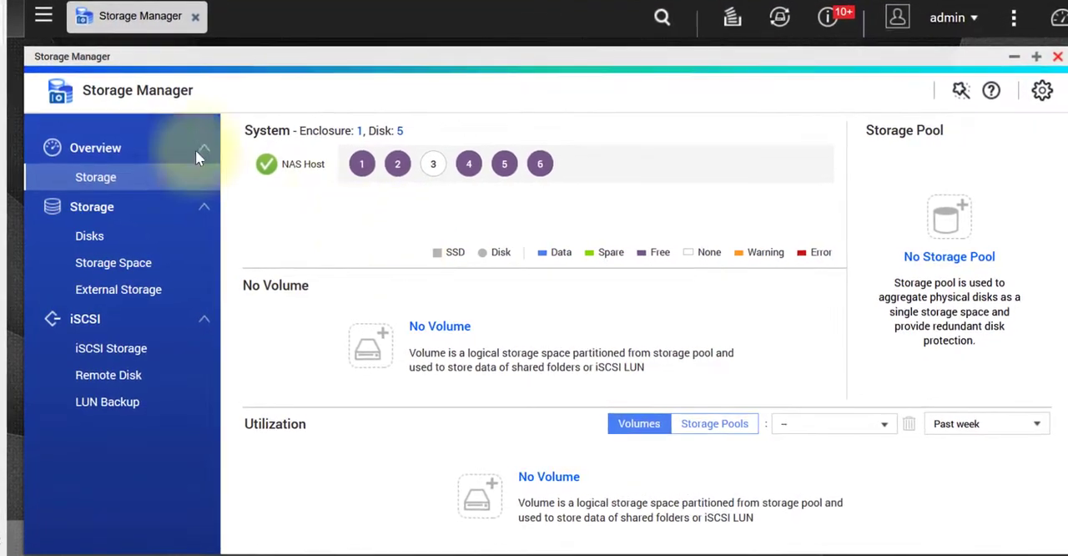
Check the Qnap network location in File Explorer for shared folders and return to Storage Manager.
left_click(58, 17)
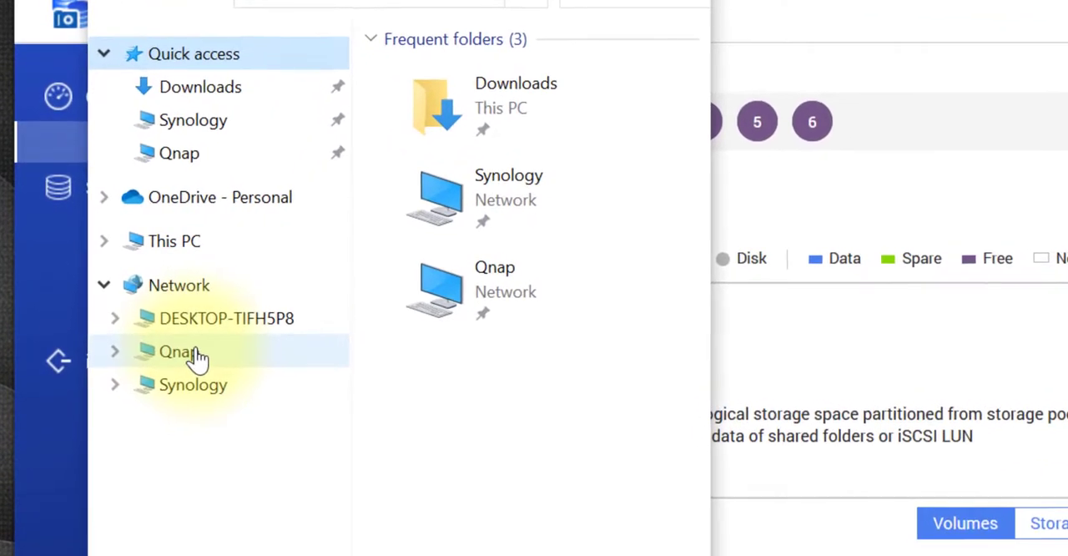
left_click(194, 355)
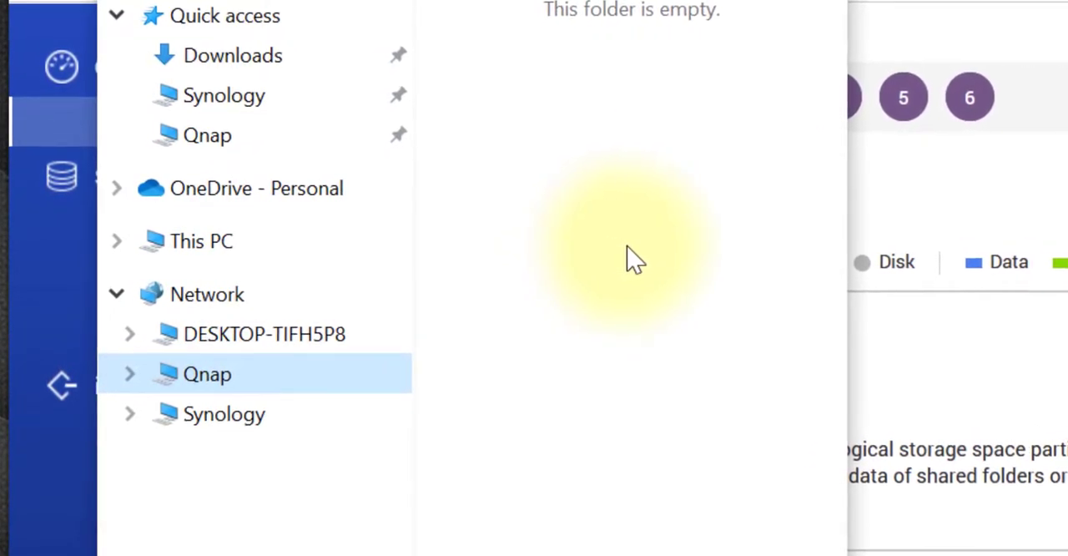
right_click(214, 394)
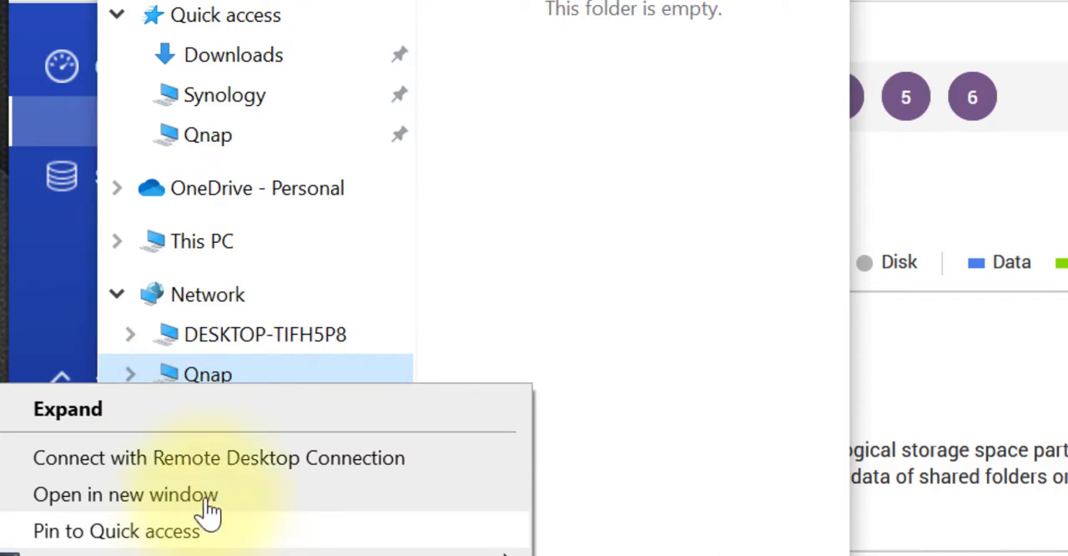
left_click(215, 141)
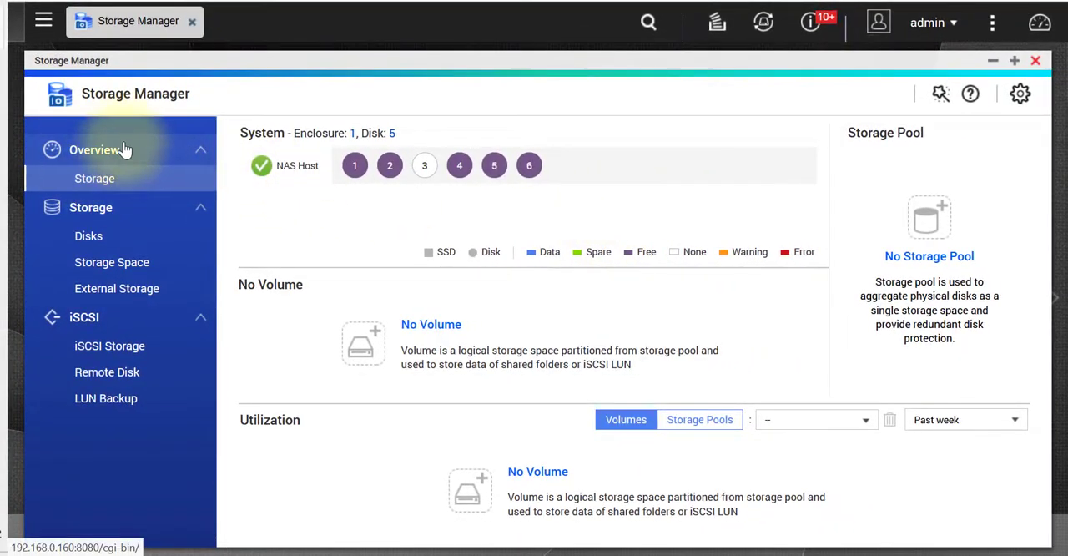
Examine the disk information for Disks 2, 4, 5 and 6 in the NAS host's disk list.
left_click(95, 238)
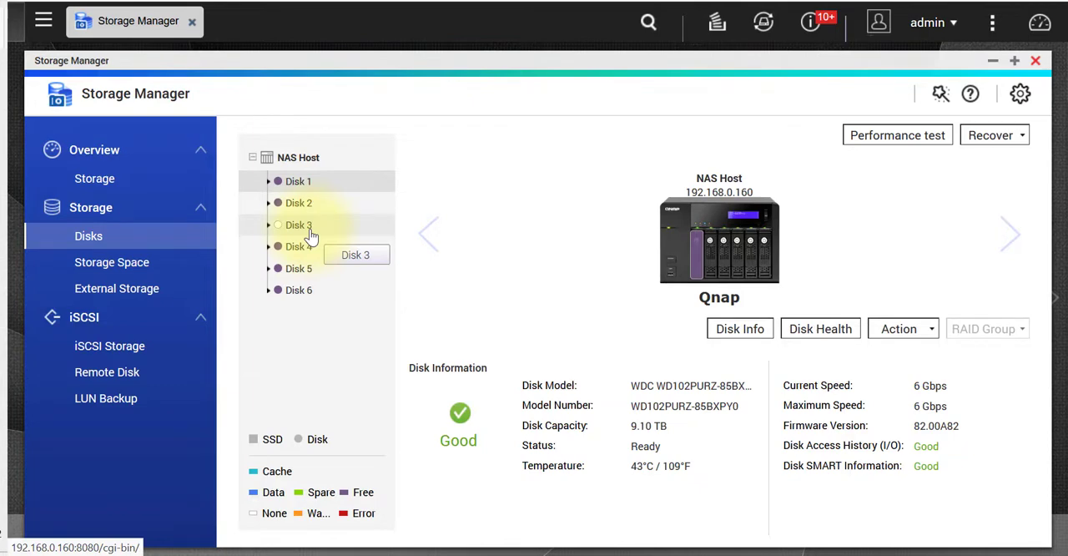
left_click(309, 203)
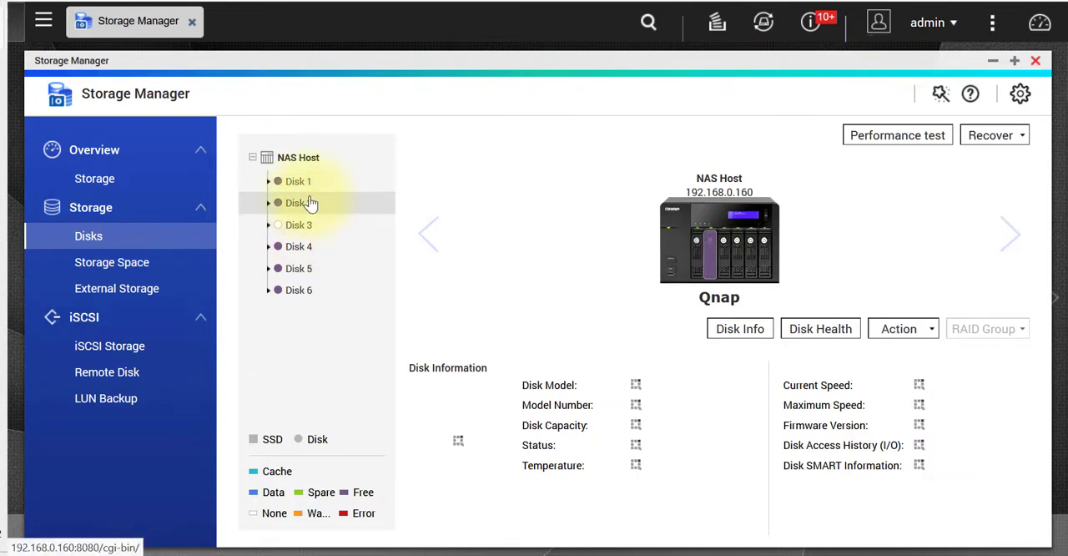
left_click(304, 244)
left_click(302, 269)
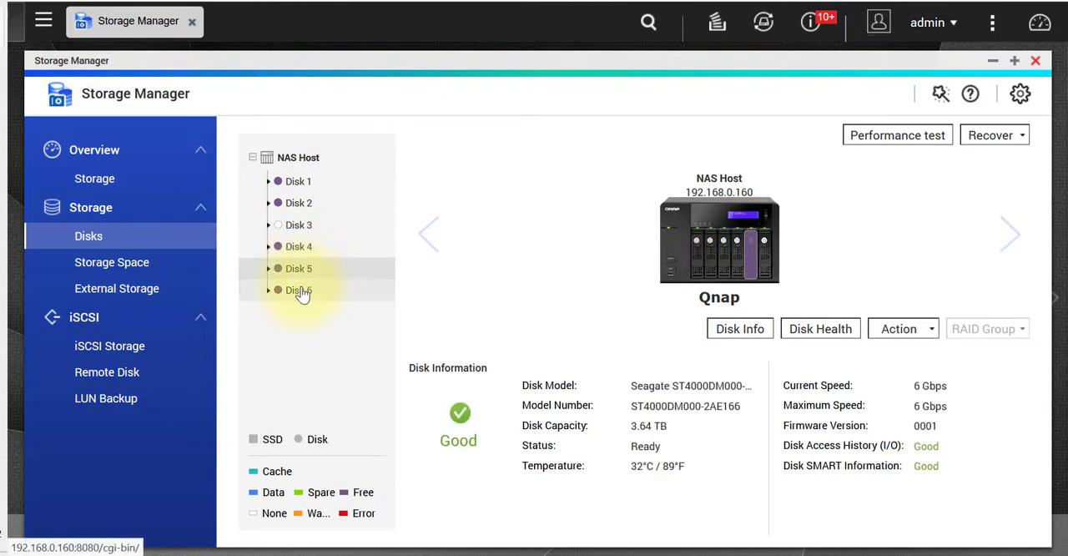
left_click(305, 289)
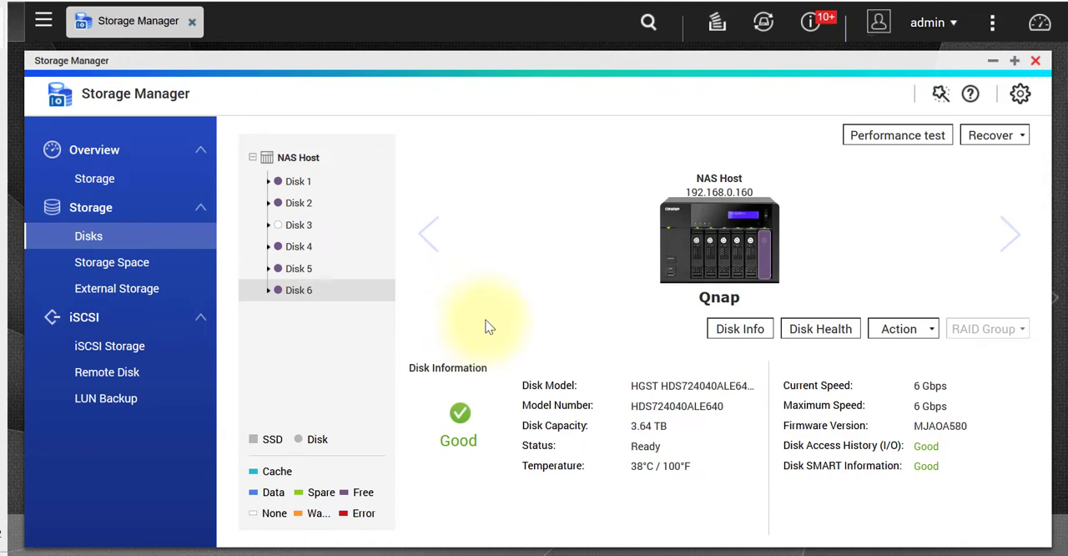
Start a new storage pool from Storage Space and proceed to the disk selection stage of the wizard.
left_click(144, 263)
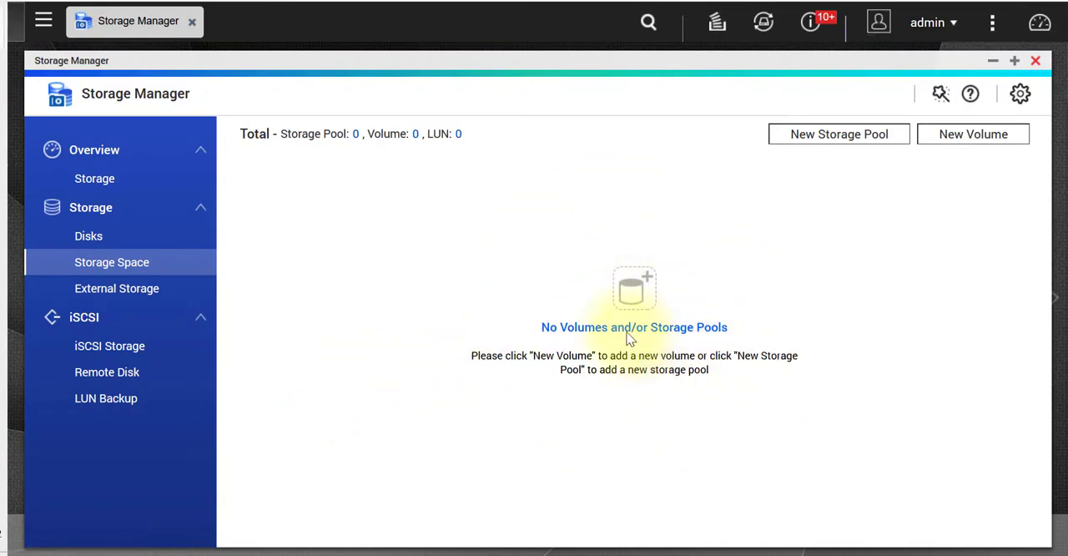
left_click(852, 143)
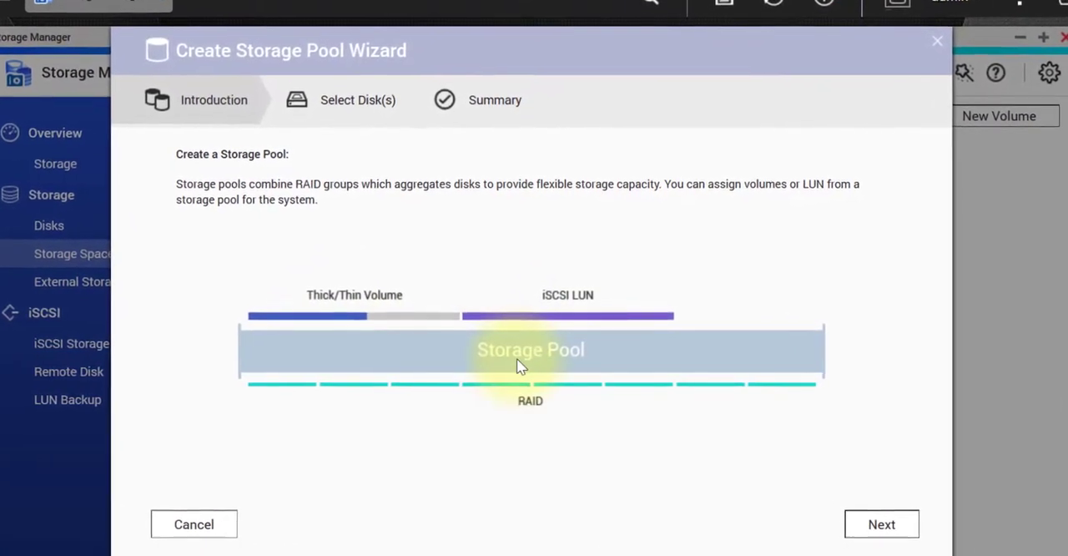
left_click(891, 530)
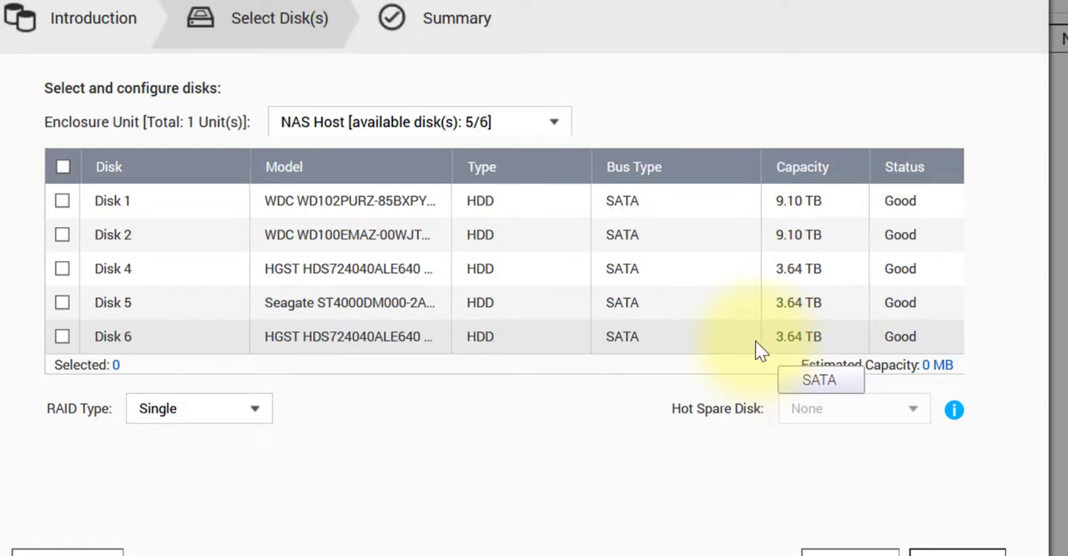
Select Disk 1 for the pool and review the RAID types offered for a single disk.
left_click(62, 202)
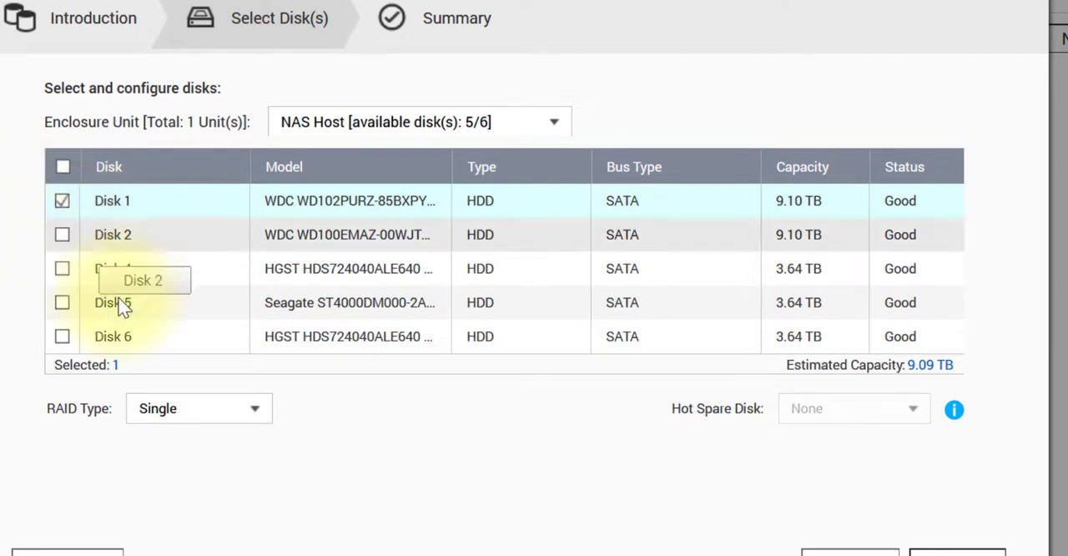
left_click(258, 413)
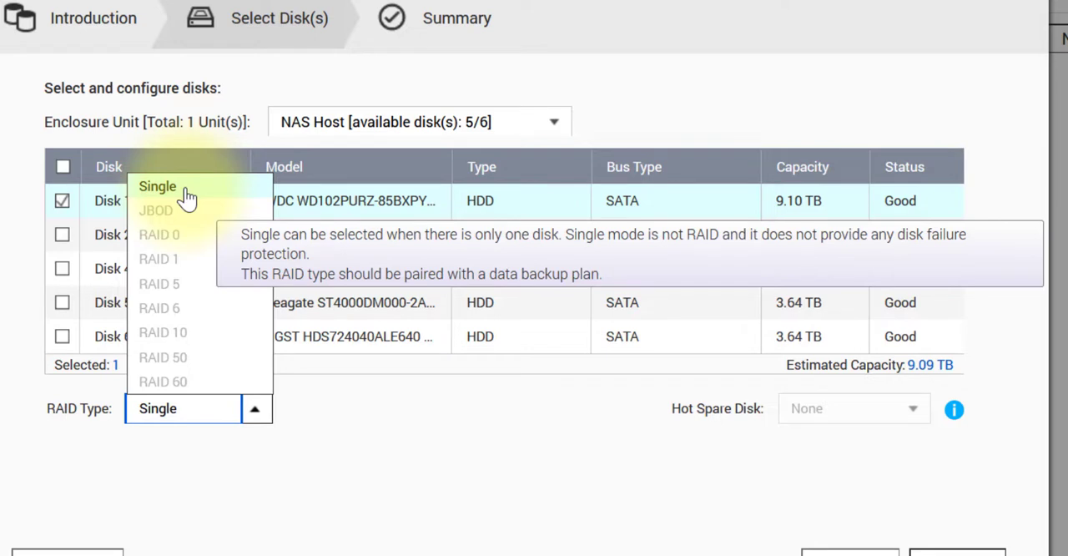
left_click(308, 459)
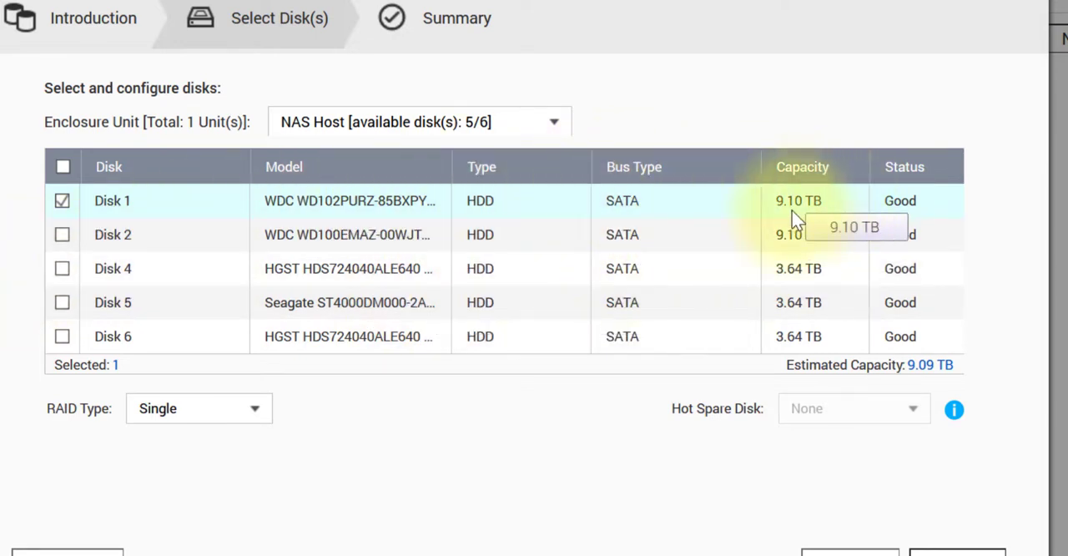
Review the RAID types offered with Disk 2 added to Disk 1, and clear the selection of both disks.
left_click(61, 235)
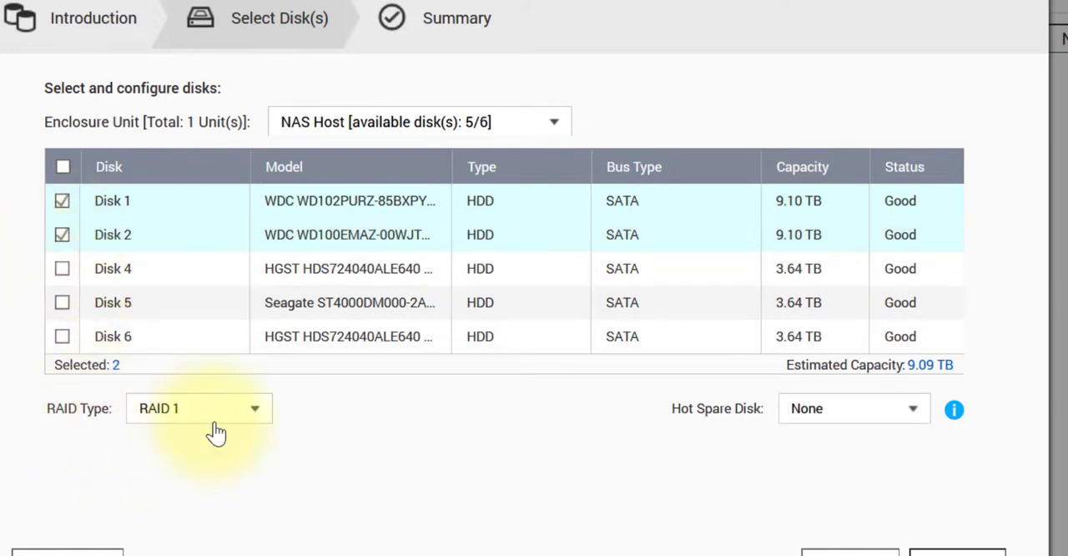
left_click(257, 416)
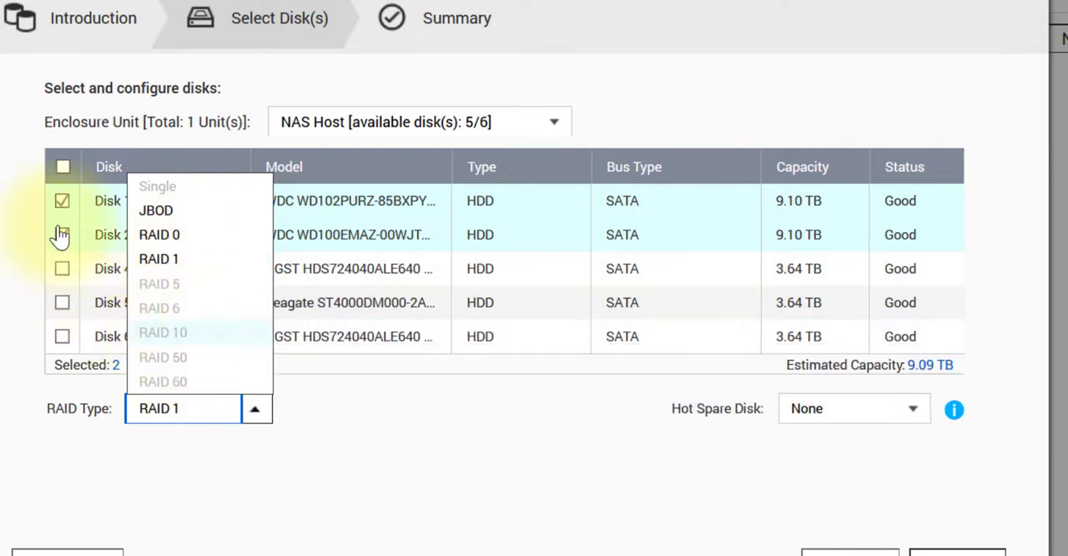
left_click(61, 235)
left_click(62, 235)
left_click(62, 201)
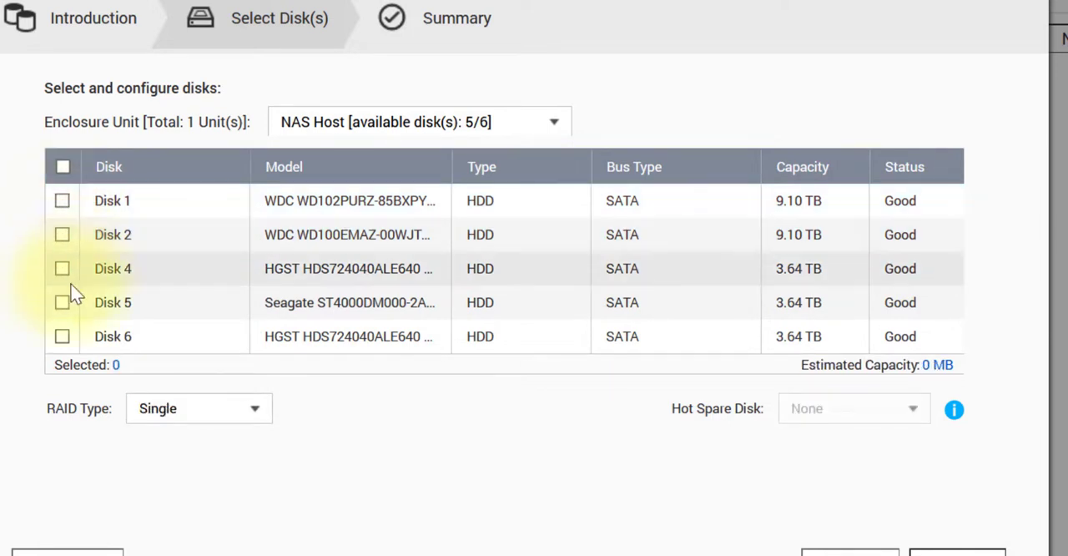
Review the RAID types offered for Disks 4, 5 and 6 together, and clear the selection of all three disks.
left_click(62, 271)
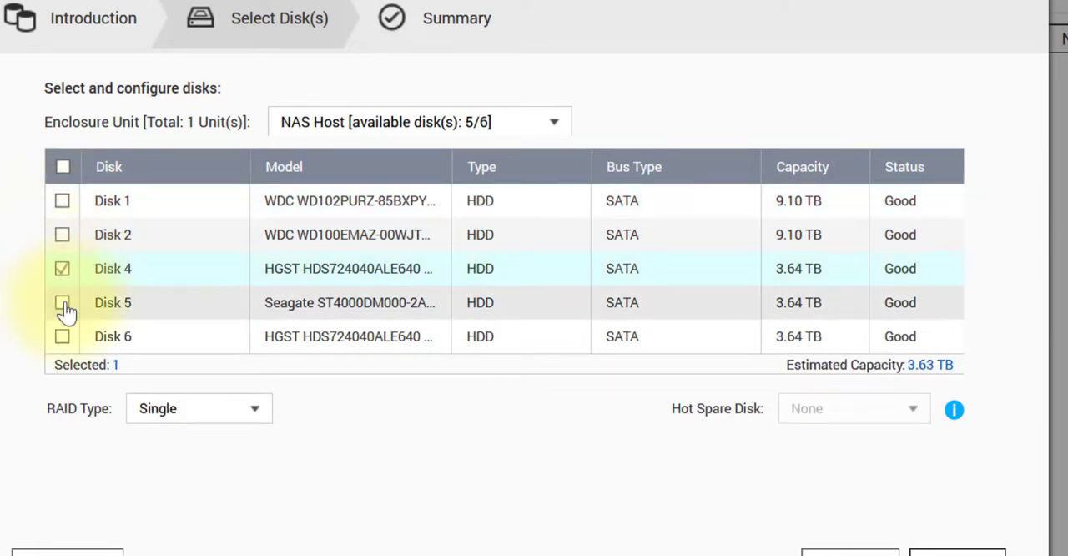
left_click(63, 302)
left_click(63, 337)
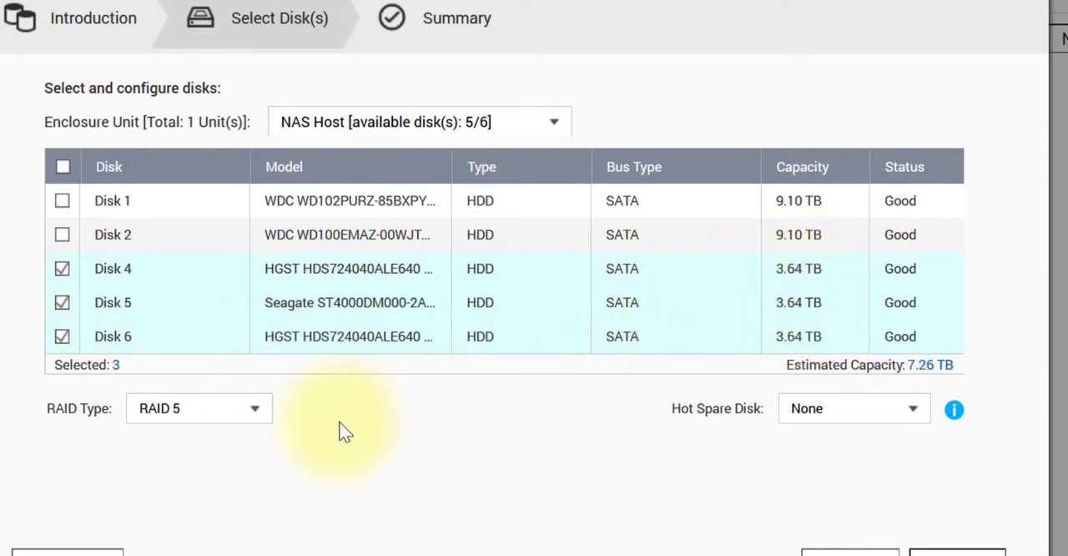
left_click(257, 412)
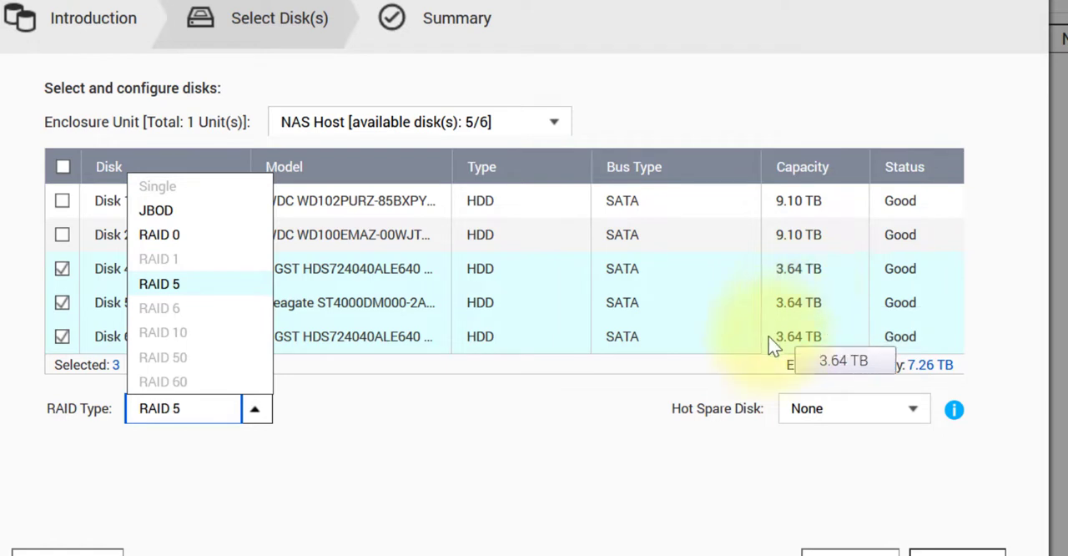
left_click(486, 428)
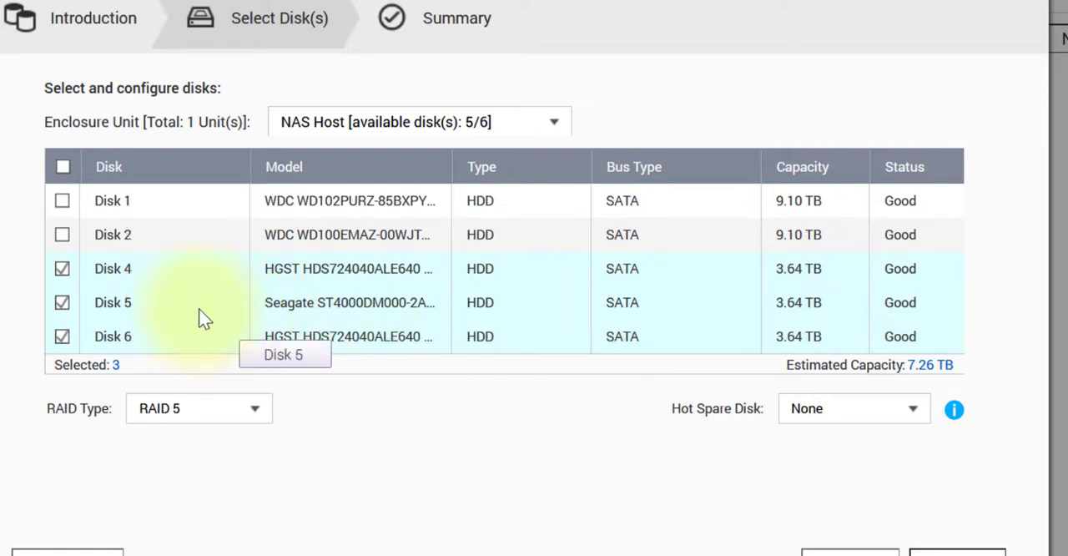
left_click(62, 270)
left_click(63, 305)
left_click(62, 334)
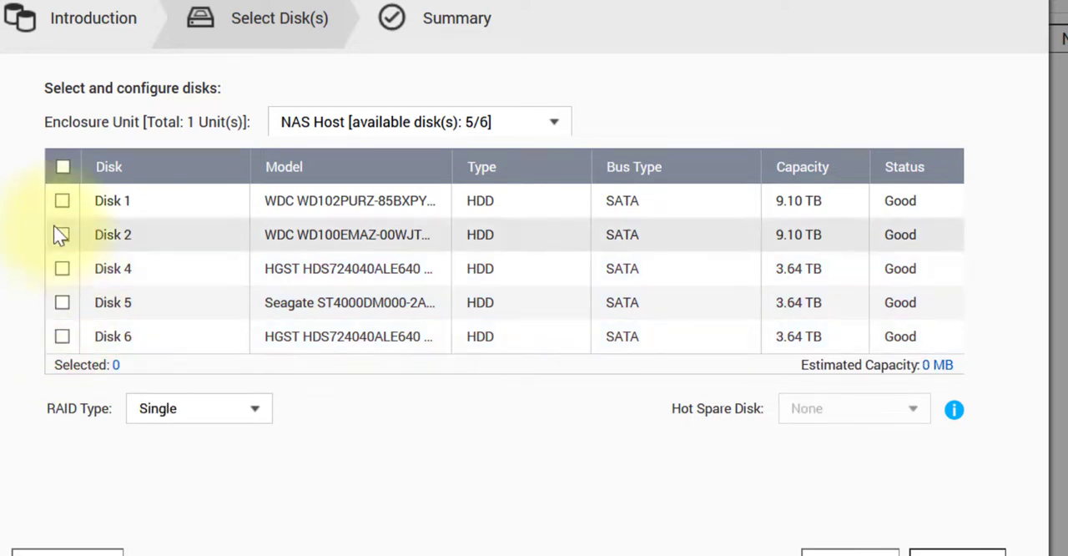
Select Disks 1 and 2 for the pool with RAID 1, and review the hot spare choices while leaving the hot spare at None.
left_click(62, 200)
left_click(63, 235)
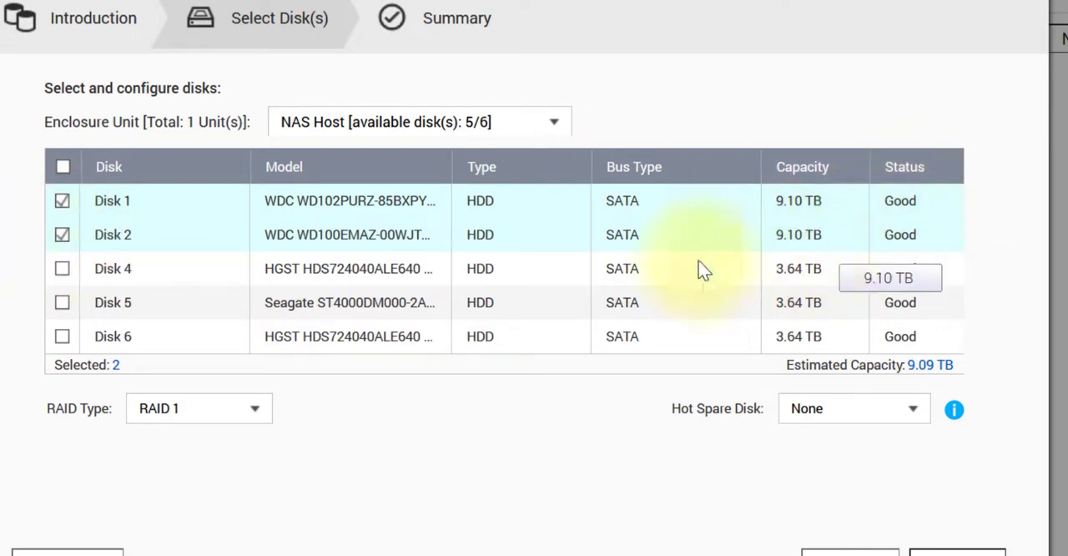
left_click(261, 424)
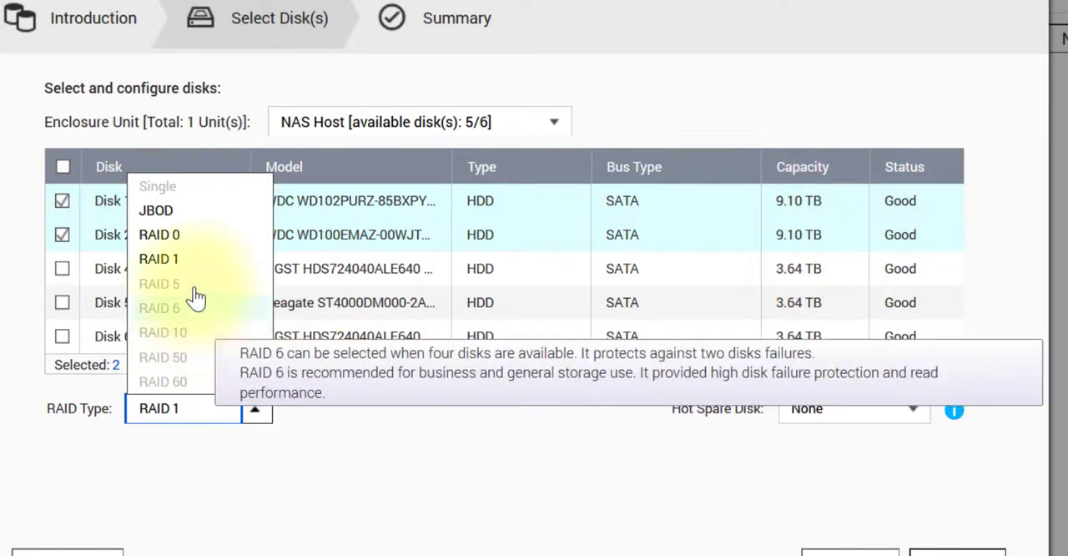
left_click(248, 264)
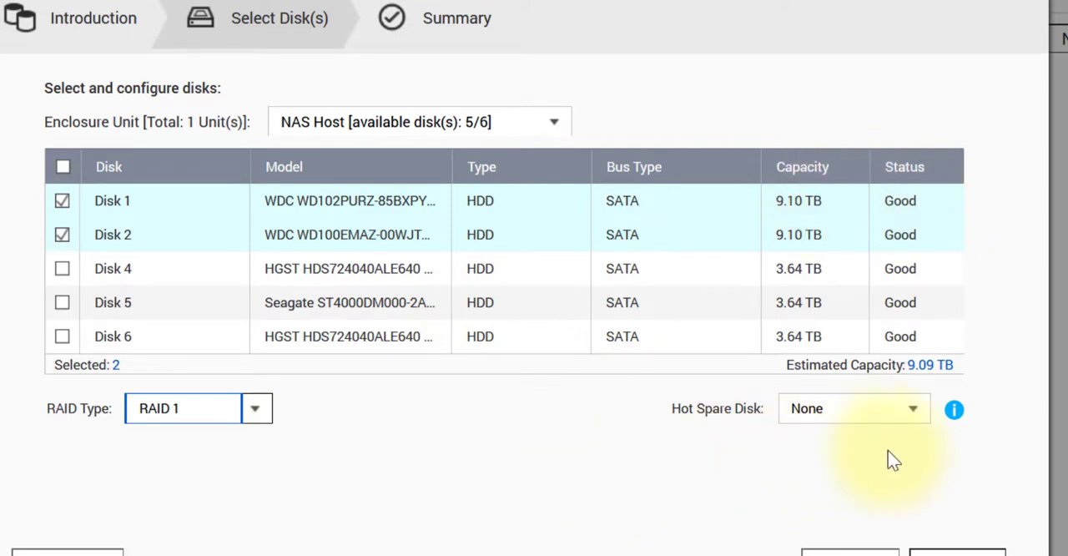
left_click(912, 413)
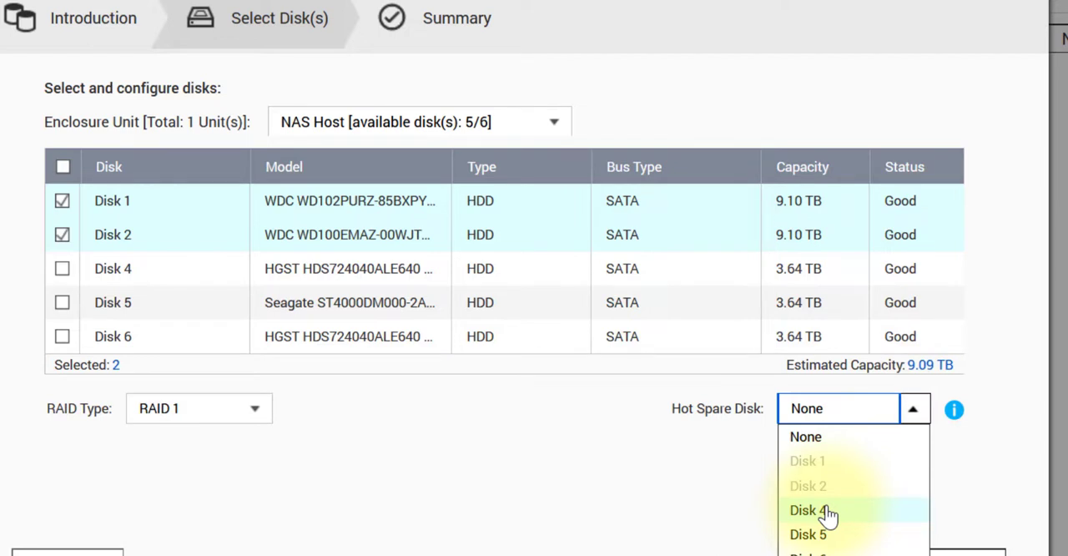
left_click(653, 487)
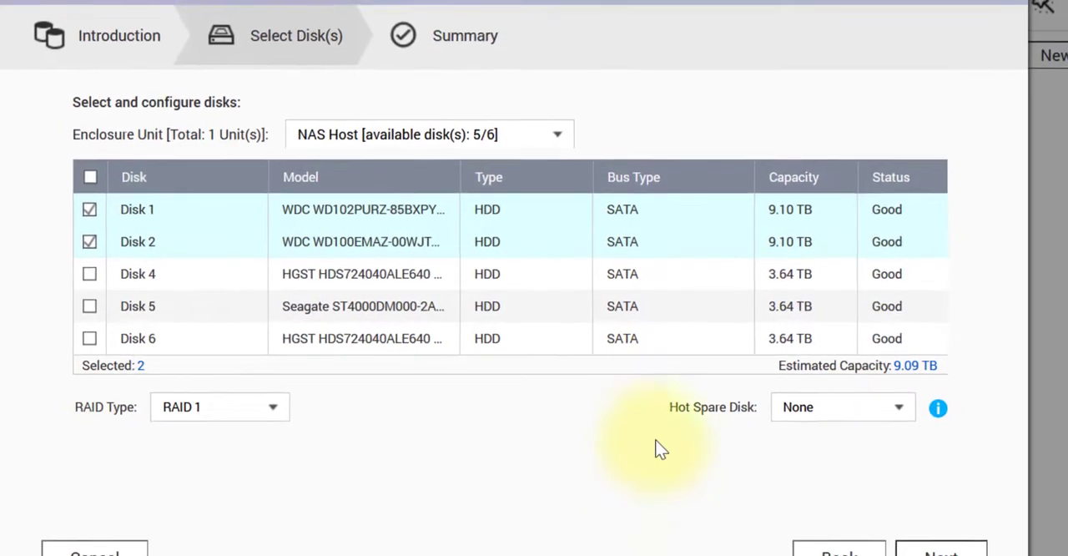
Create the storage pool from the summary, accept erasing all data on the selected disks, and dismiss the completion notice.
left_click(921, 547)
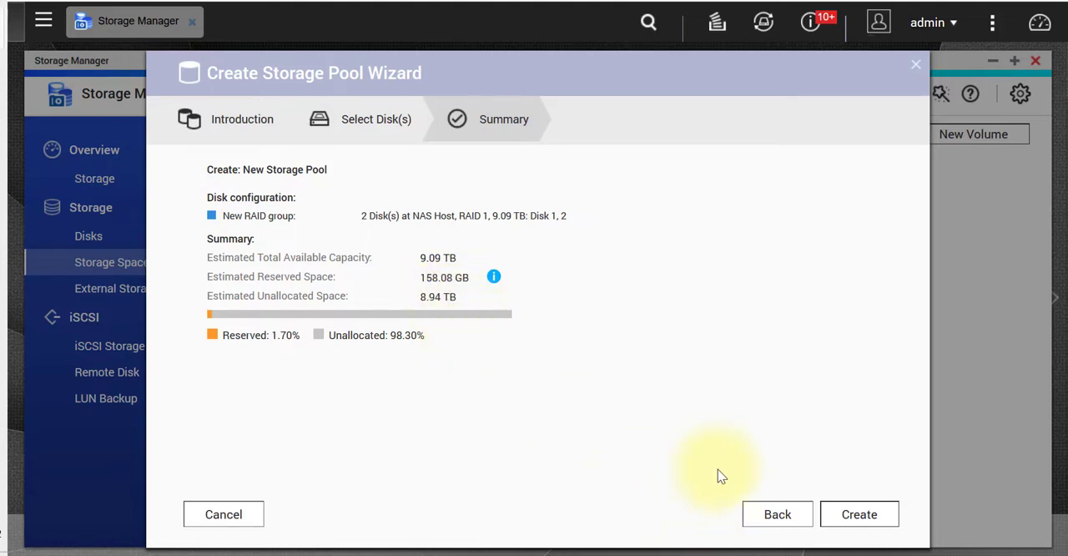
left_click(847, 514)
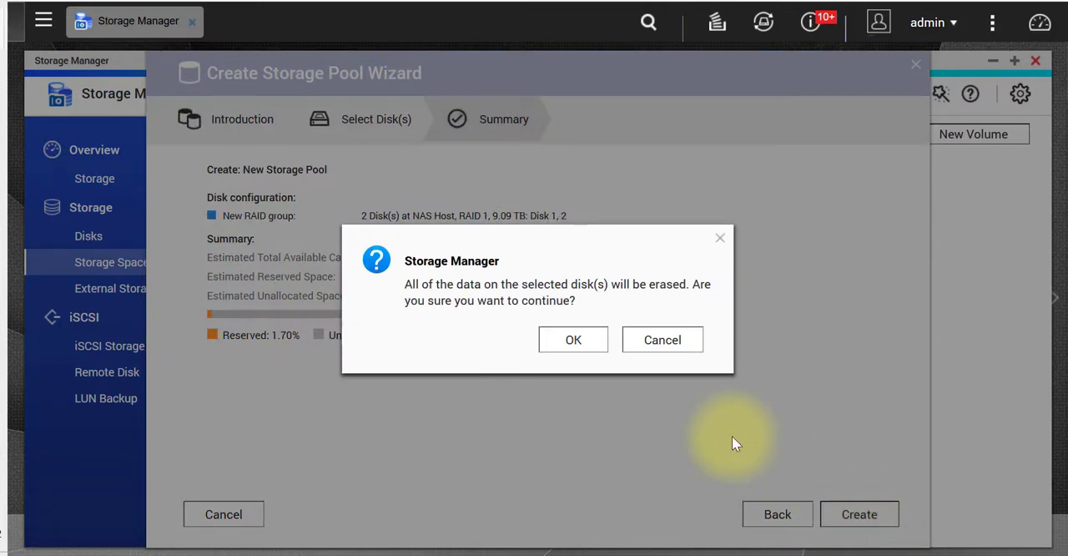
left_click(574, 343)
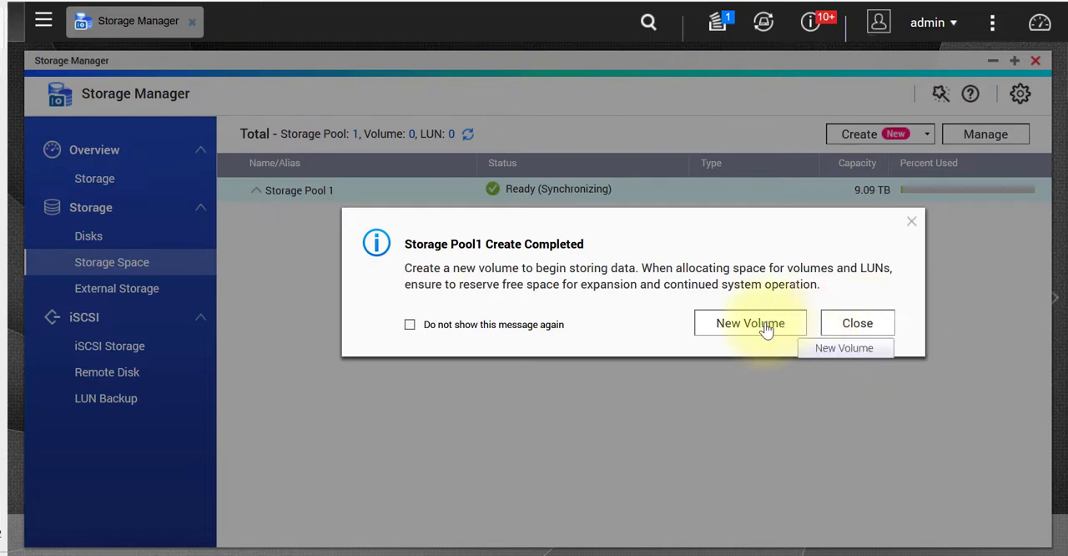
left_click(870, 330)
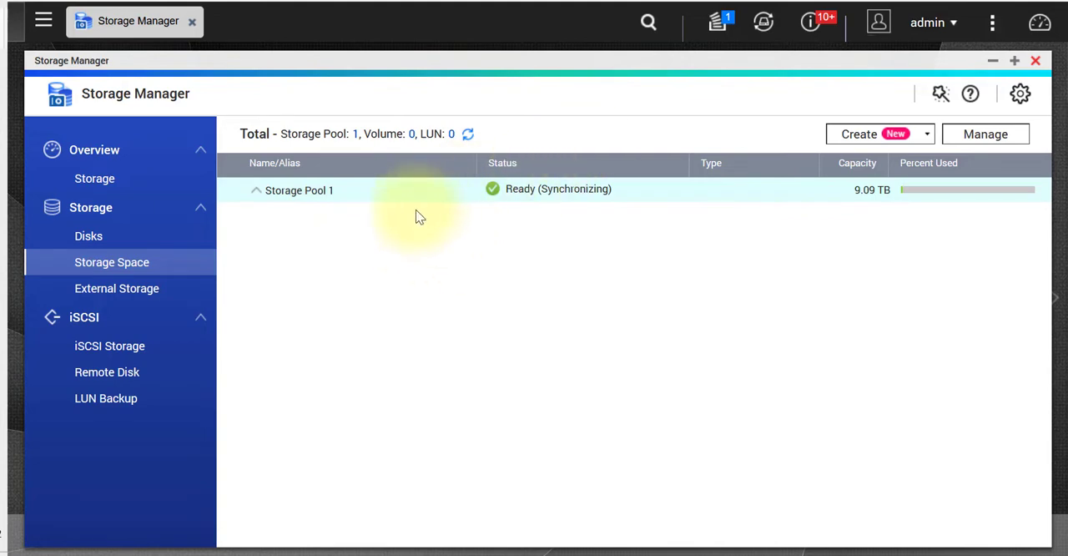
Start a new thick volume located in Storage Pool 1 and proceed to its configuration stage.
left_click(883, 138)
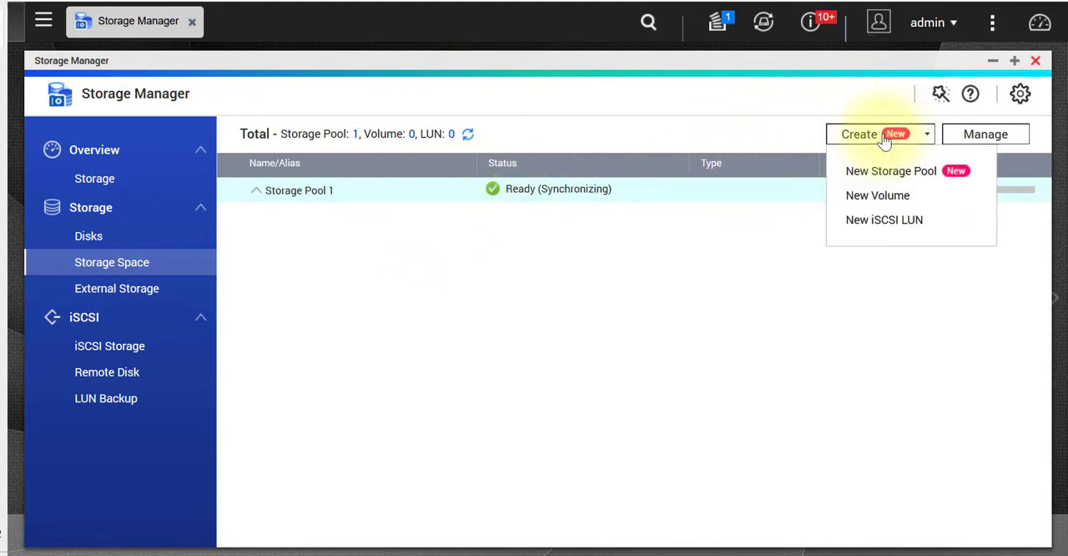
left_click(890, 201)
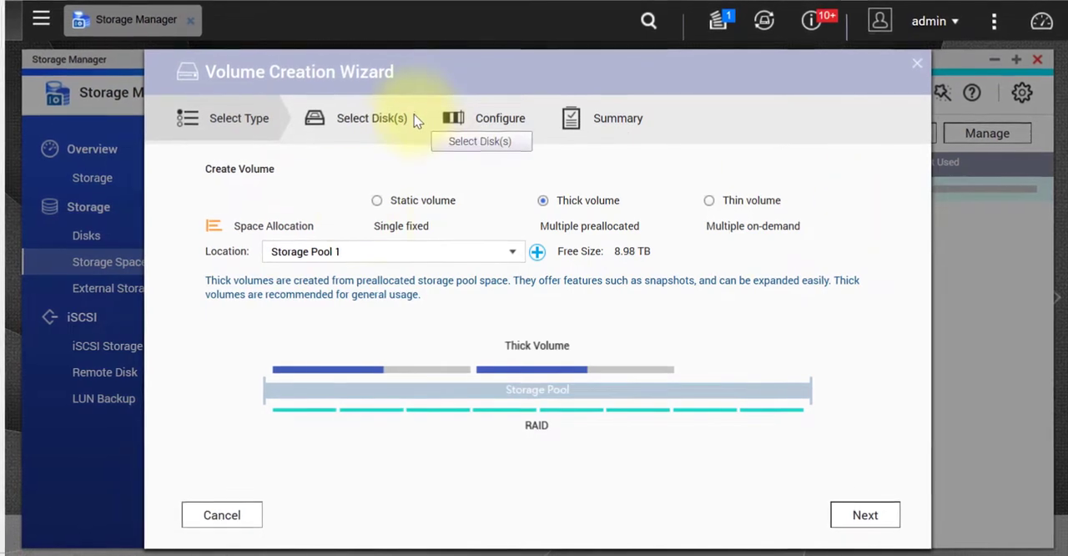
left_click(373, 258)
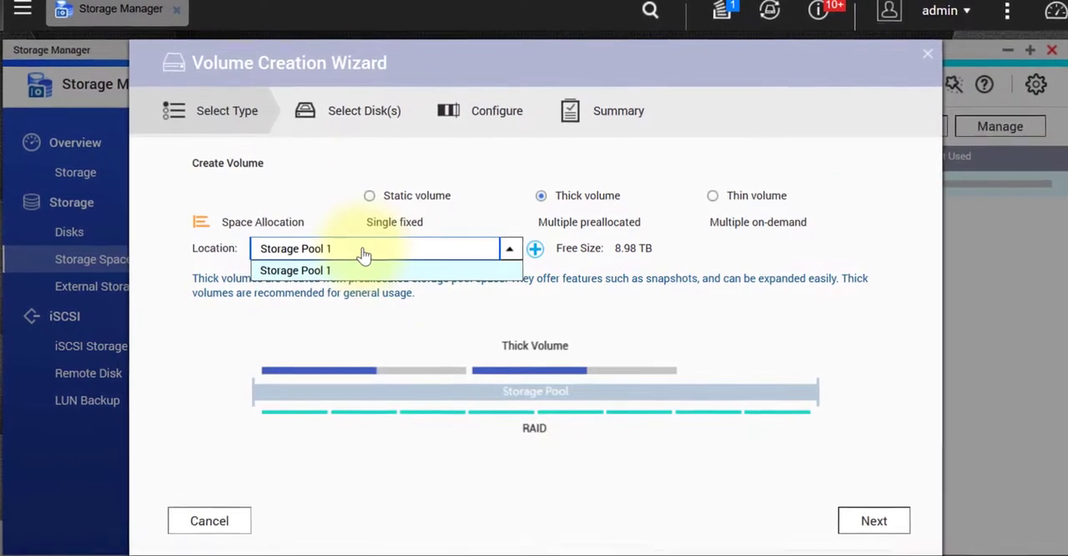
left_click(367, 254)
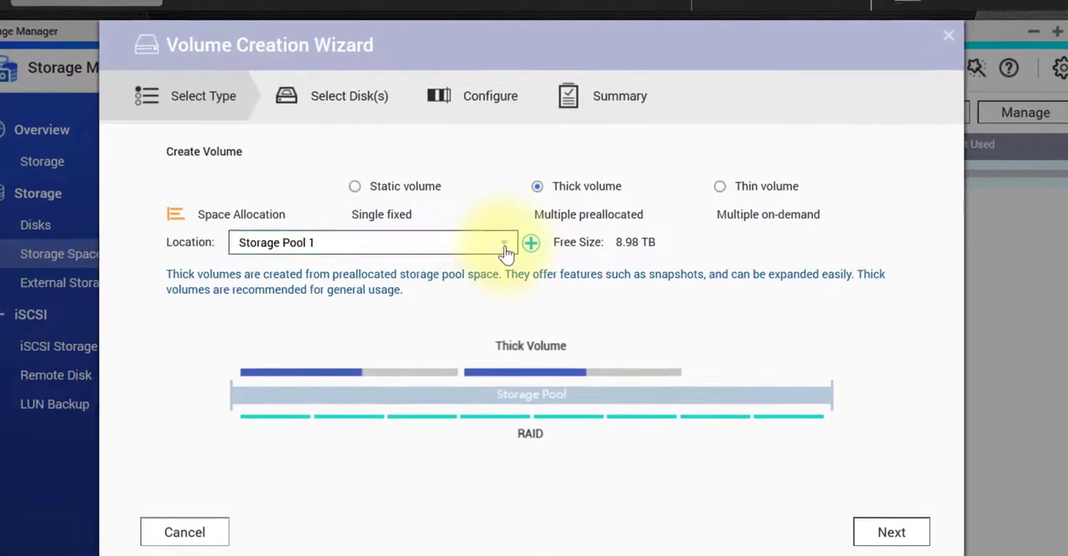
left_click(506, 245)
left_click(500, 244)
left_click(280, 238)
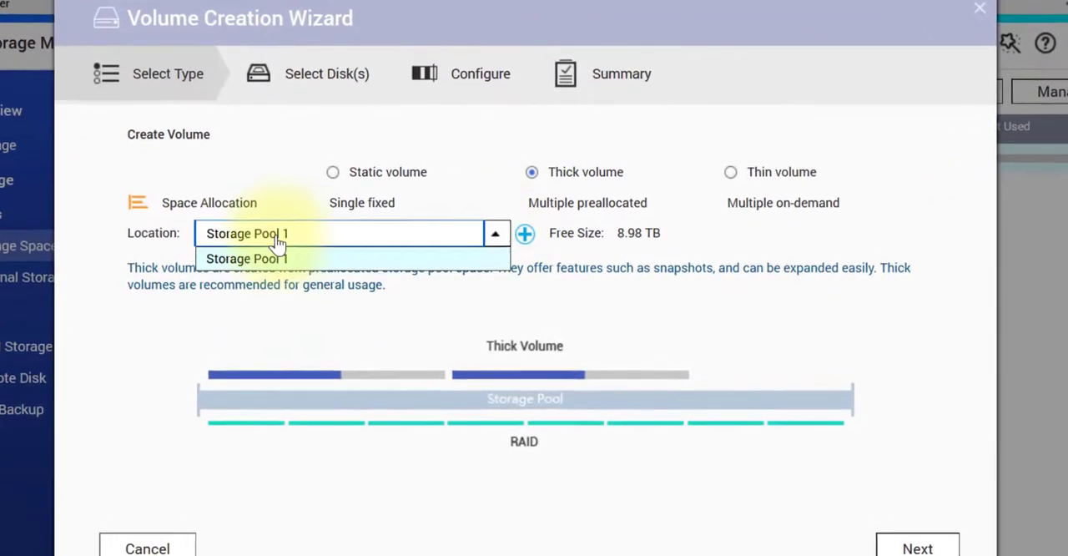
left_click(261, 240)
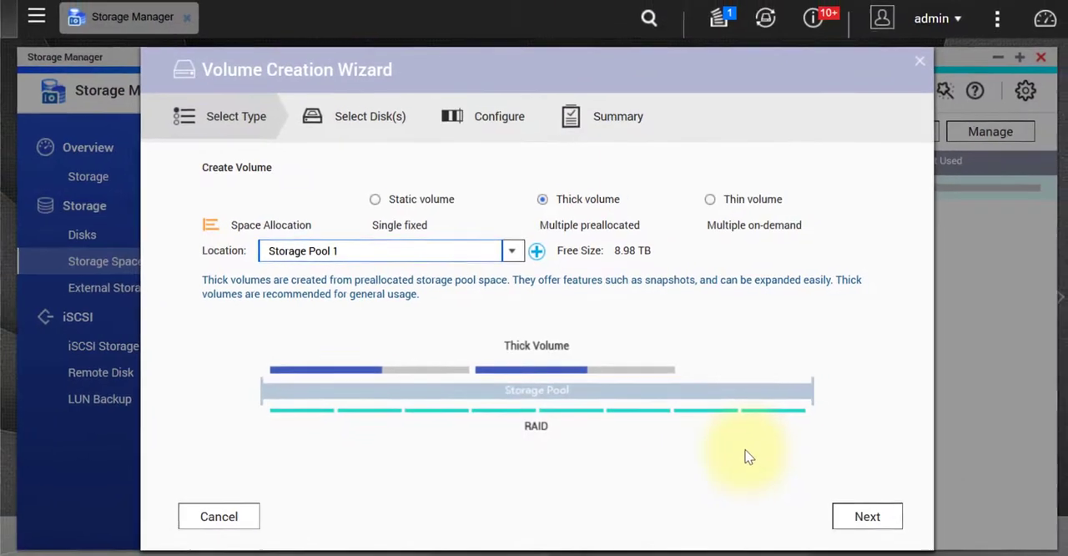
left_click(868, 523)
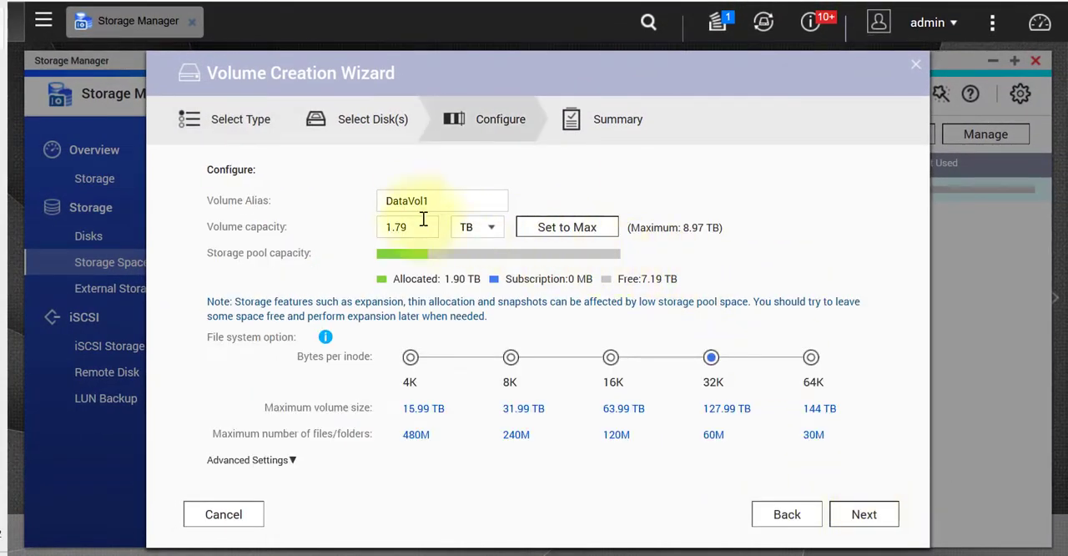
Name the volume Qnap9TB and set its capacity to the maximum, accepting the allocation of all remaining pool space.
left_click_drag(460, 201, 370, 203)
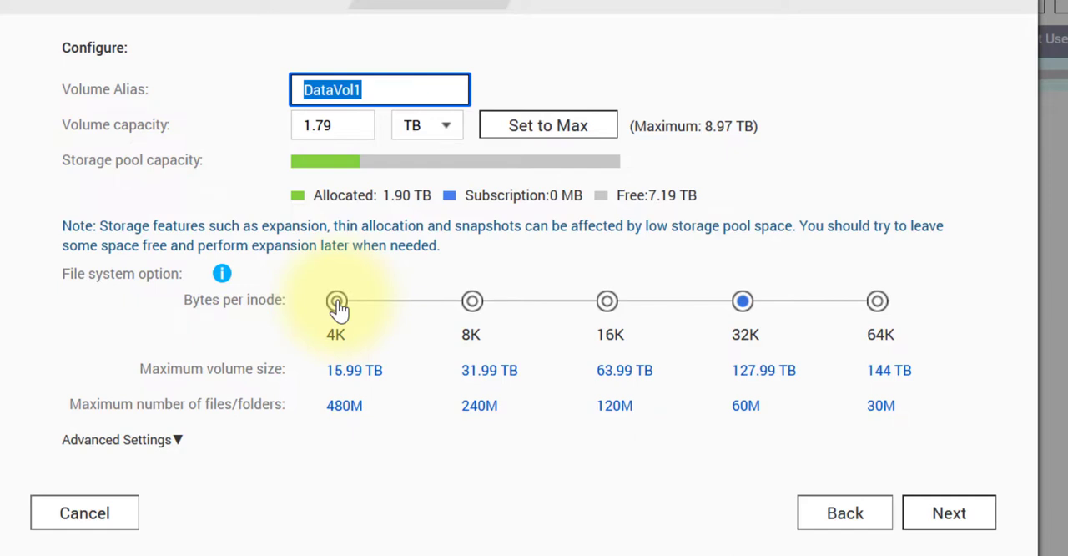
type("Qnap")
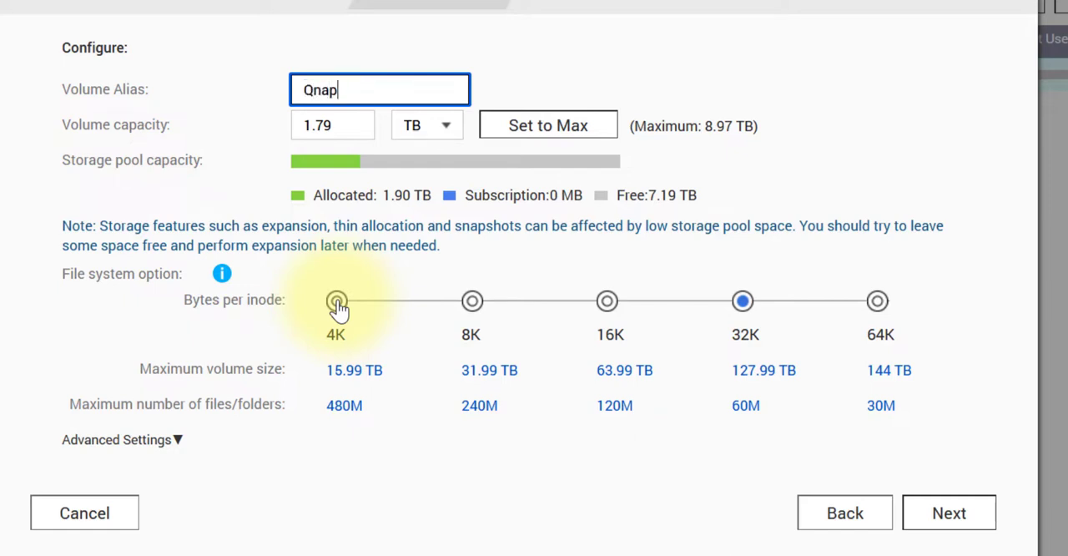
type("9T")
type("B")
left_click(557, 130)
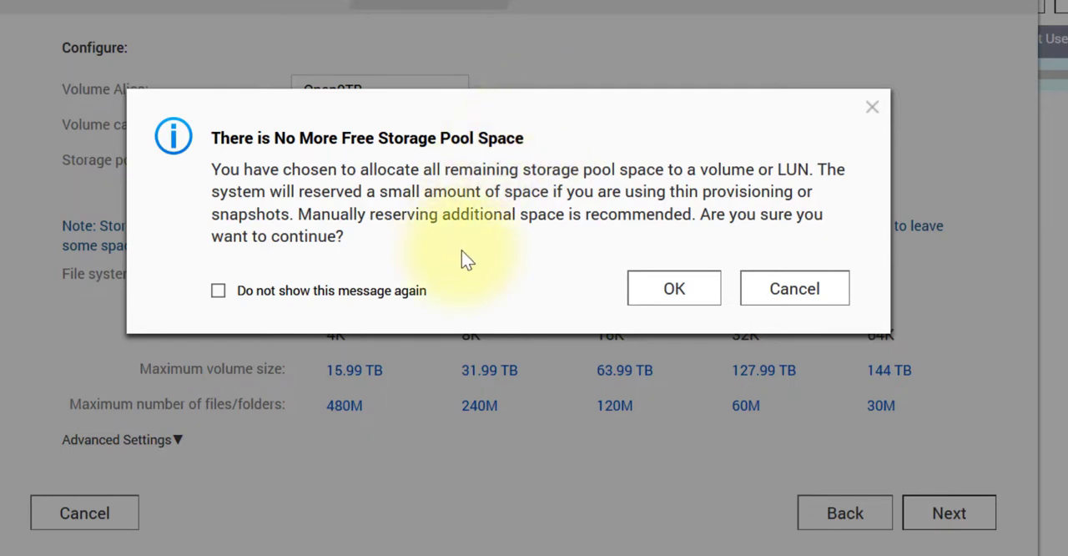
left_click(672, 292)
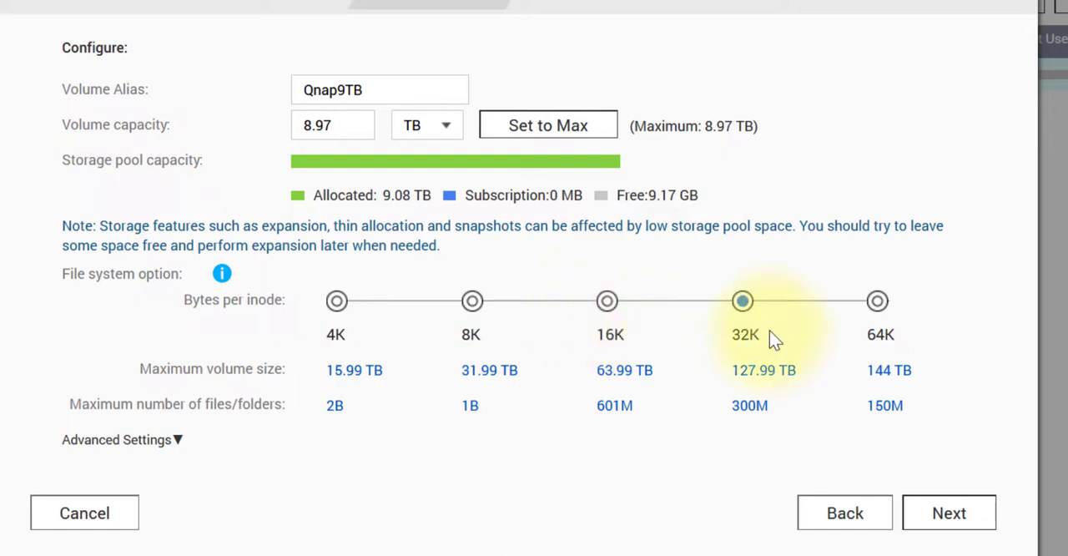
Compare the 16K and 32K bytes-per-inode options for the volume and return to 32K.
left_click(607, 300)
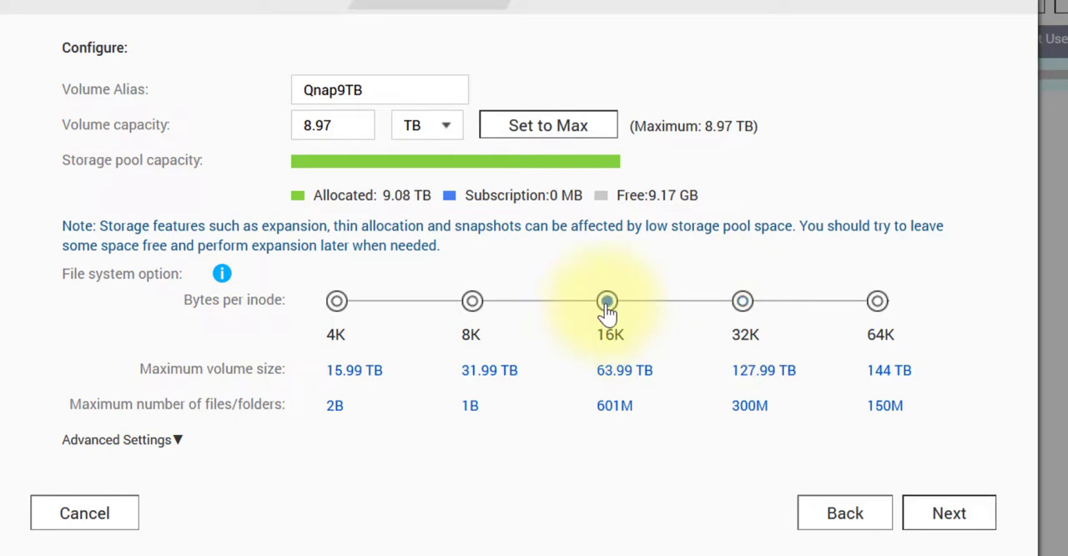
left_click(740, 318)
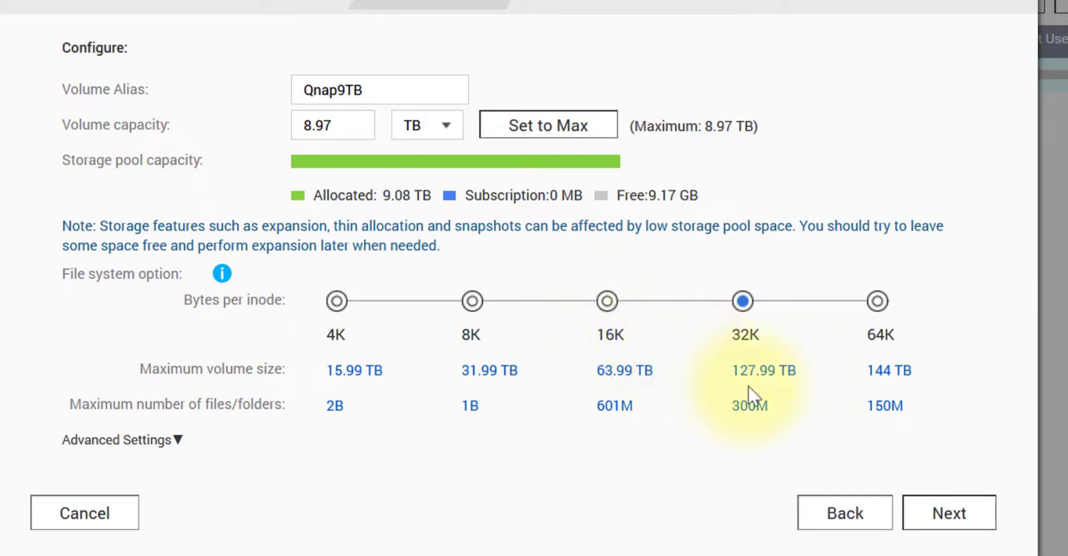
left_click(612, 307)
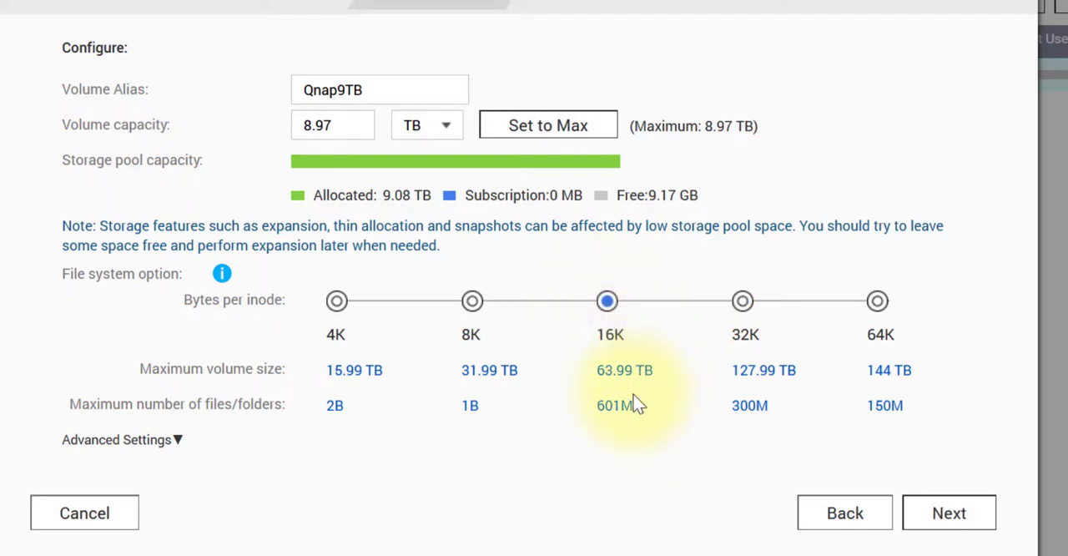
left_click(743, 302)
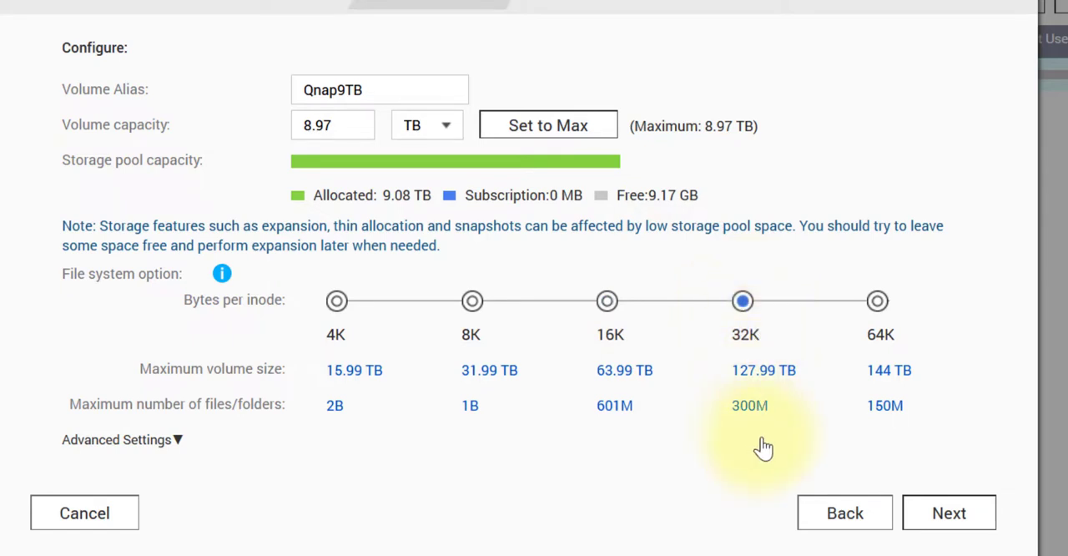
In the volume's advanced settings, enable creating a shared folder on the volume and name it Qnap9TB.
left_click(177, 440)
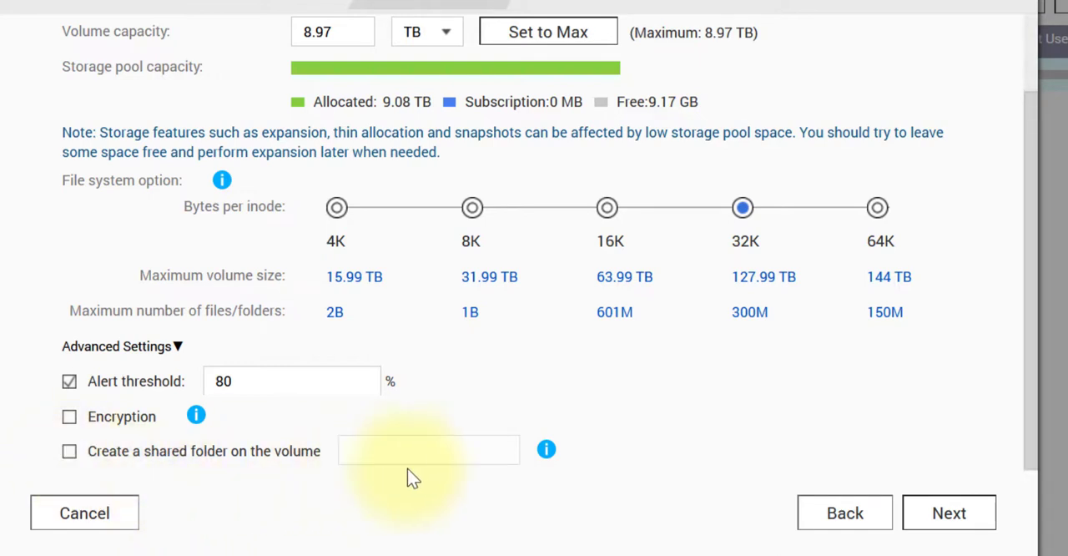
left_click(69, 451)
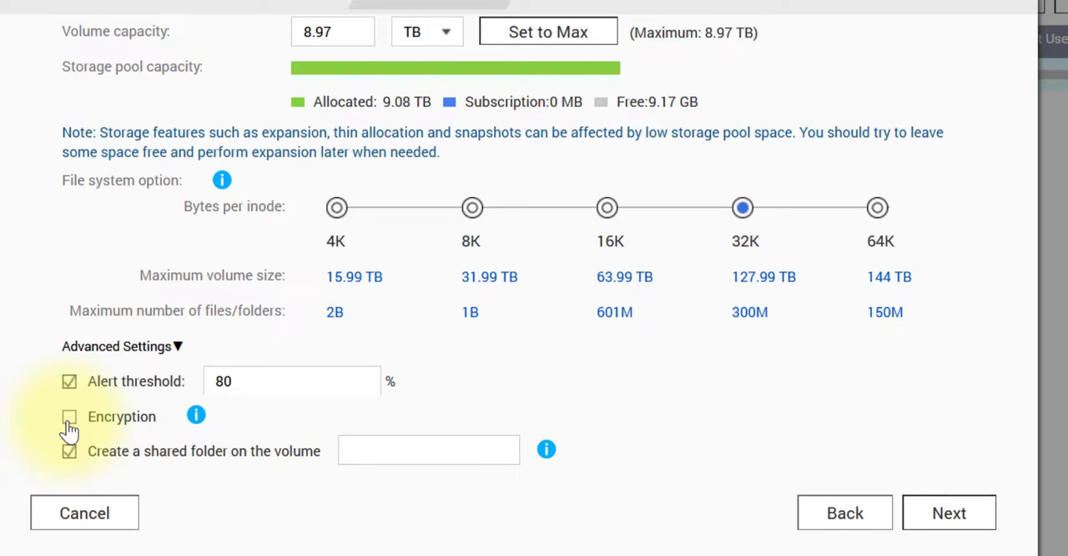
left_click(408, 455)
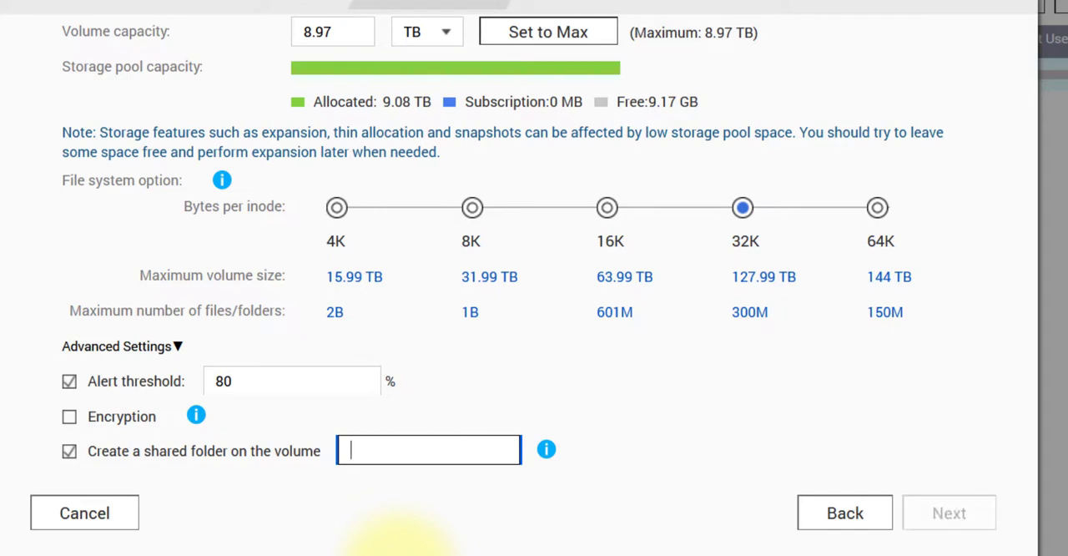
type("Q")
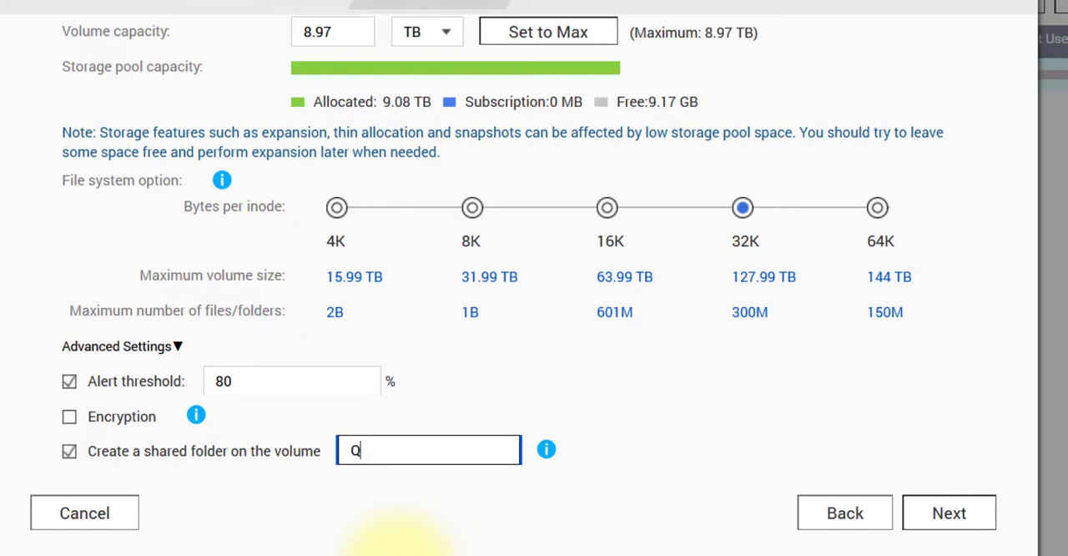
type("nap9TB")
Proceed to the volume summary, finish creating the volume, and dismiss the creation notice.
left_click(951, 524)
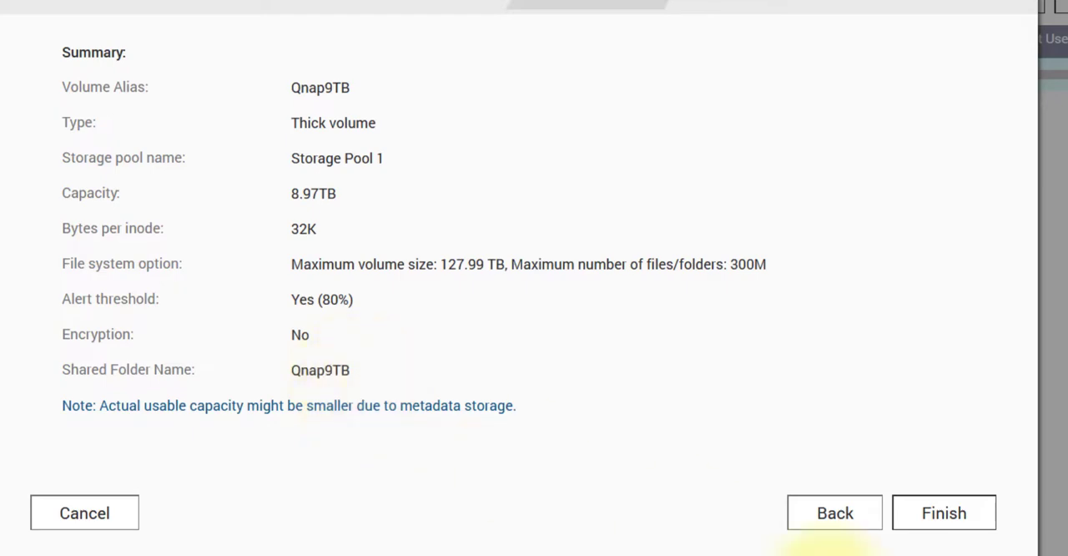
left_click(941, 522)
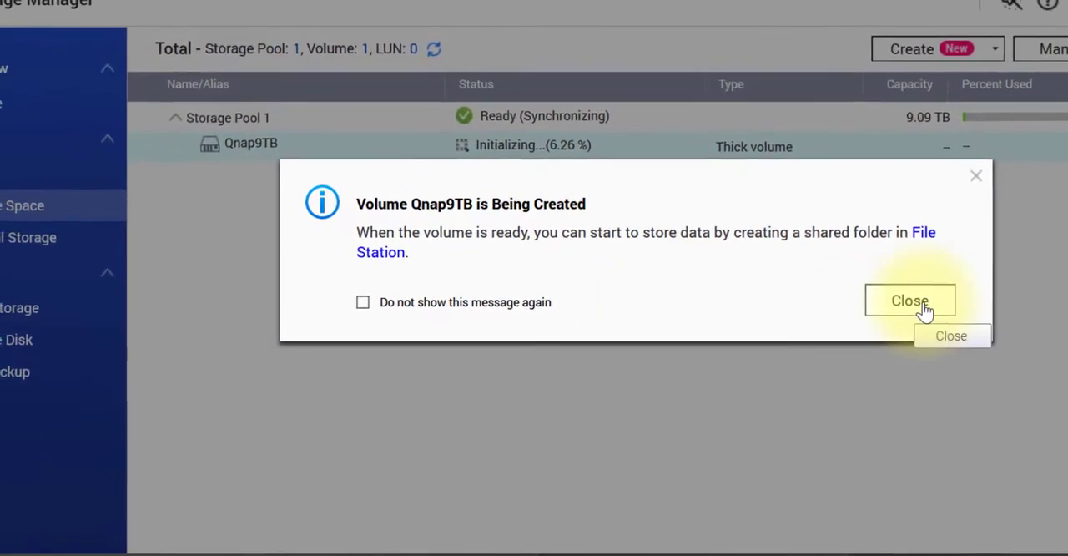
left_click(916, 302)
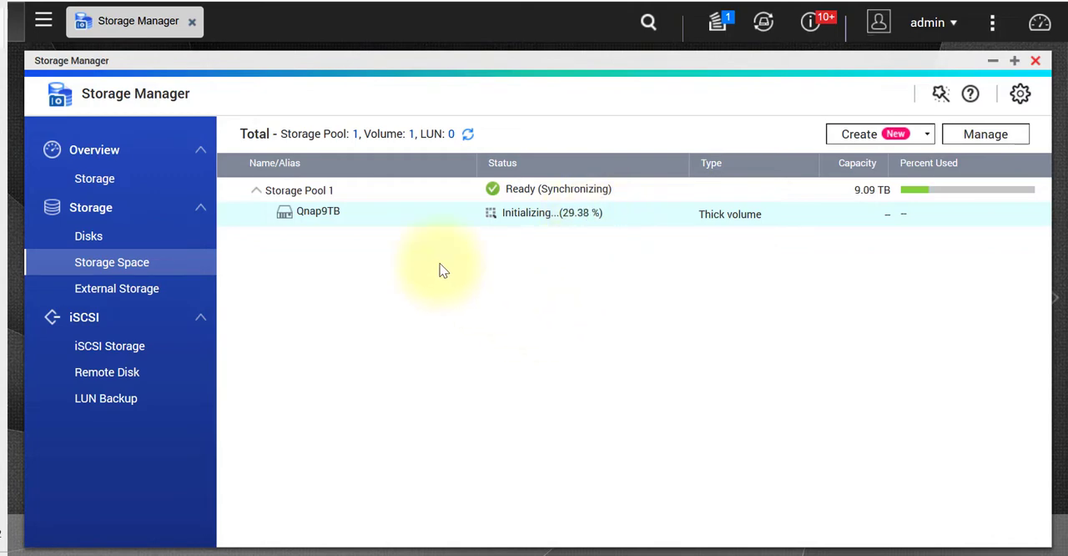
Switch to File Explorer, check the Qnap network location for shared folders, and return to the volume status in Storage Manager.
left_click(2, 4)
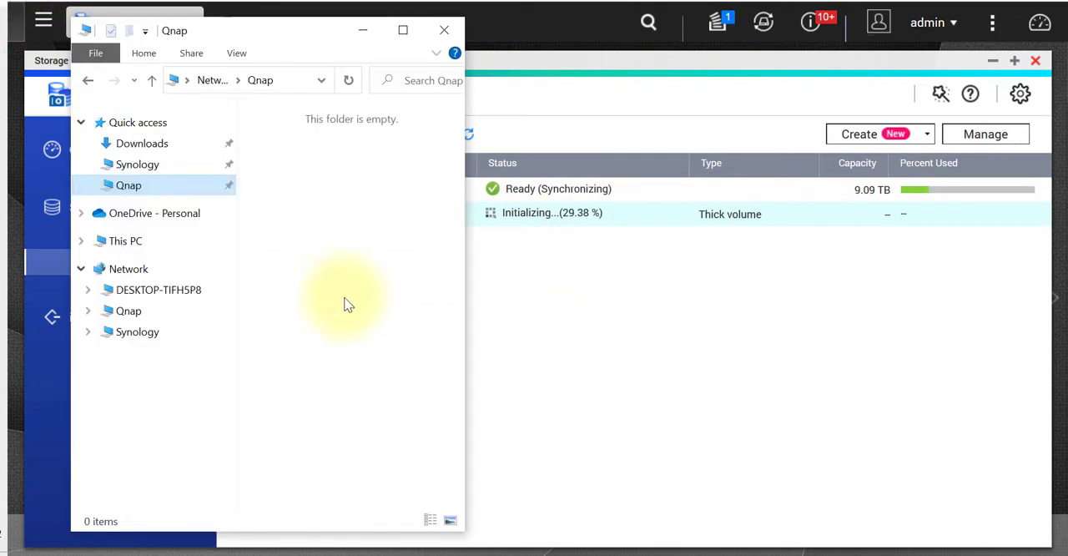
left_click(134, 313)
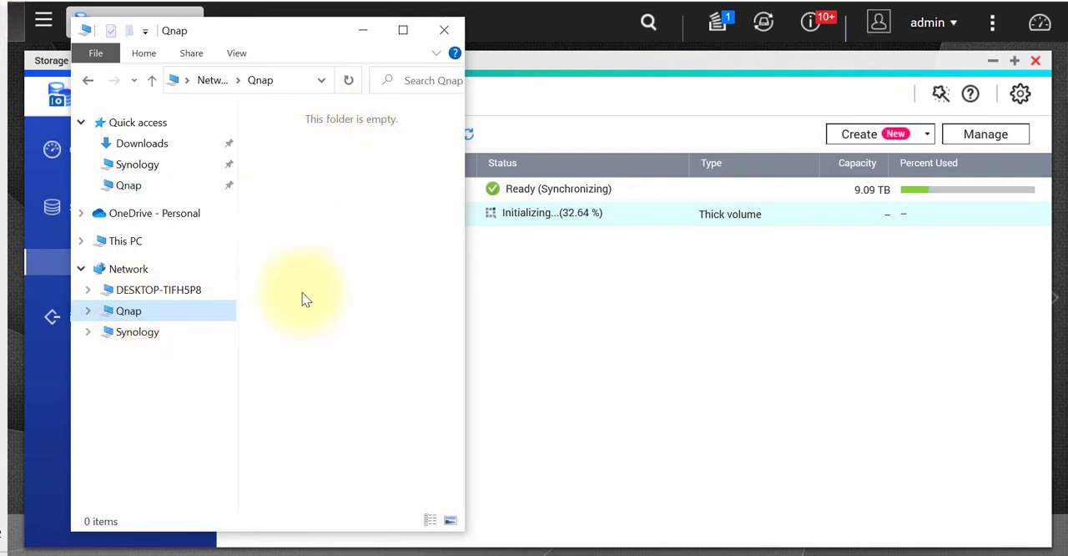
left_click(794, 399)
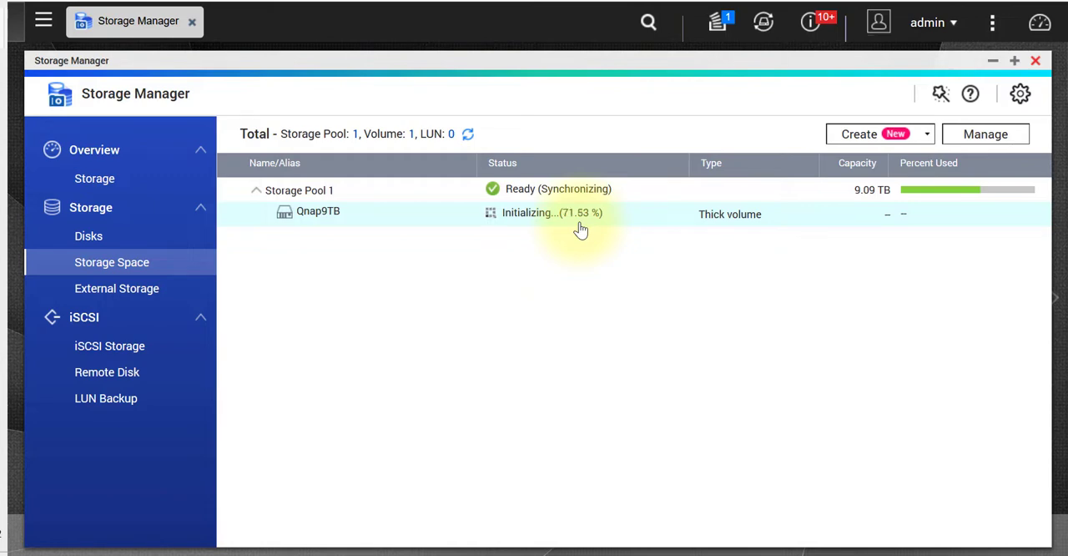
Recheck Qnap through both its Network and Quick access entries in File Explorer, dismiss its context options, and return to Storage Manager.
left_click(2, 4)
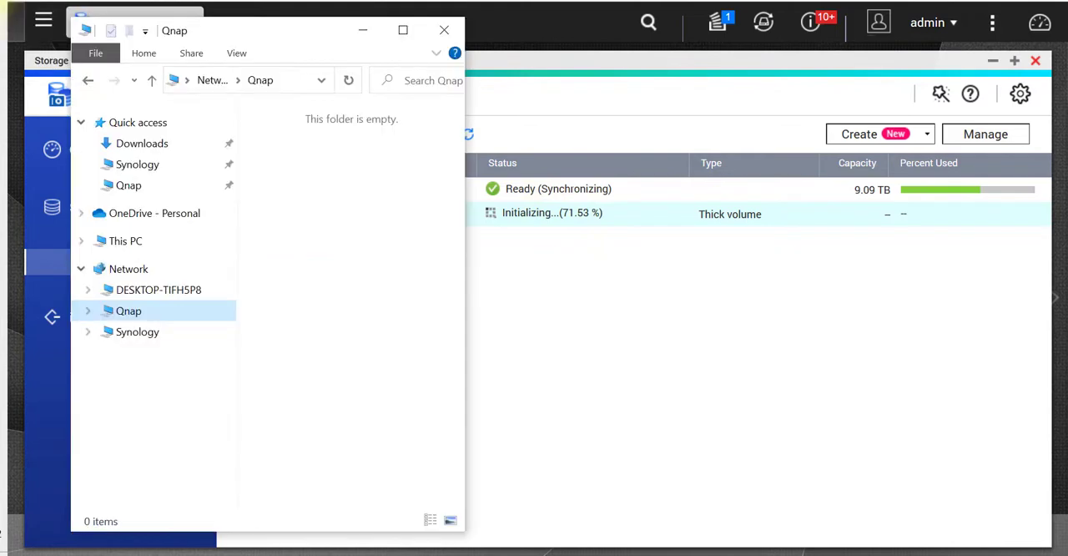
left_click(150, 308)
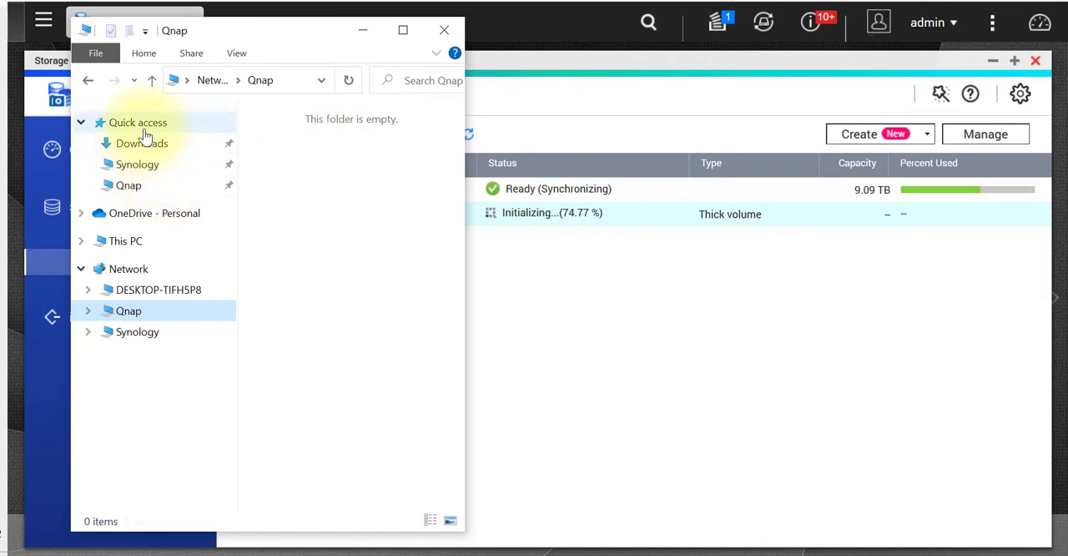
left_click(132, 190)
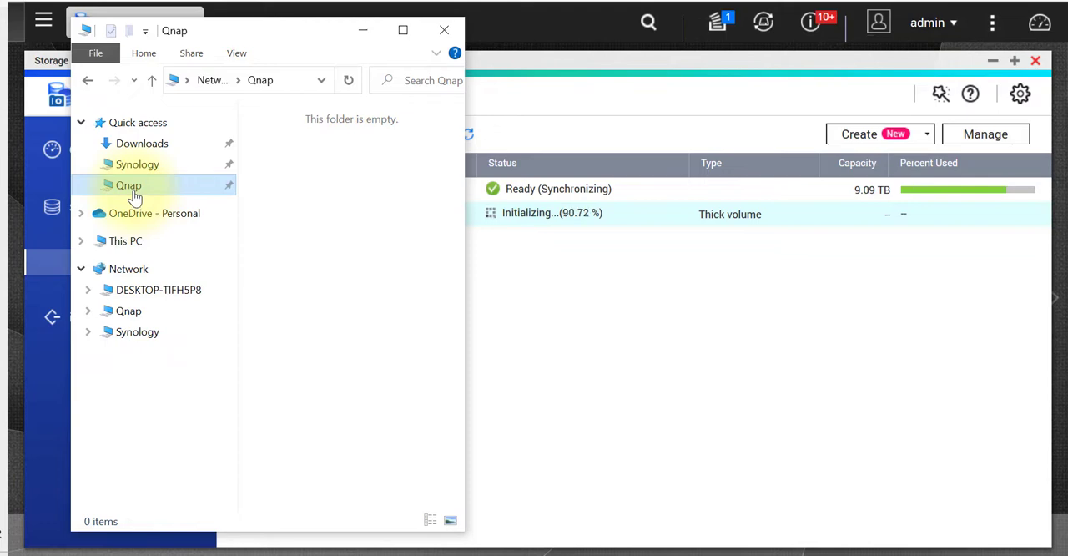
left_click(132, 315)
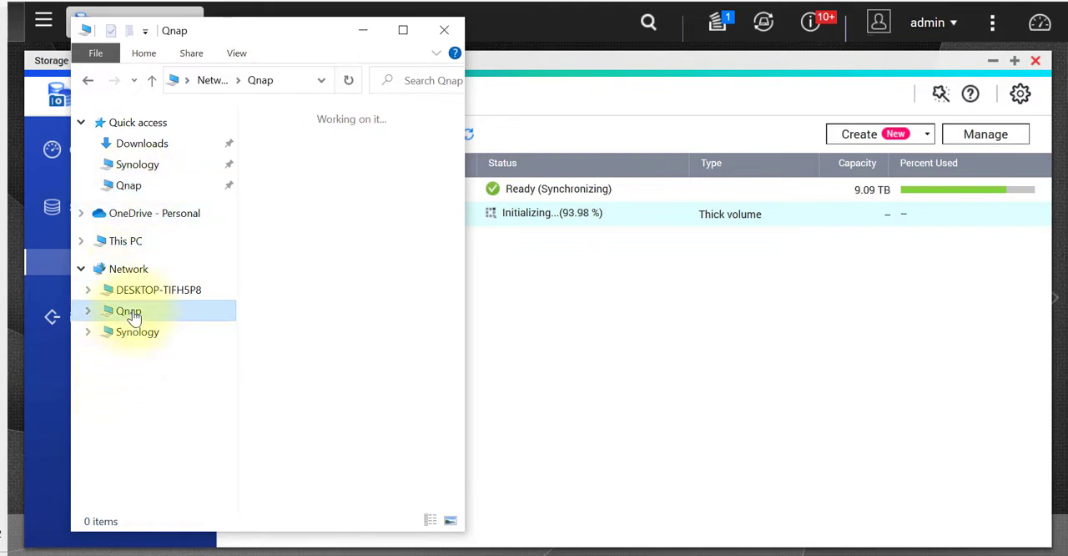
right_click(131, 315)
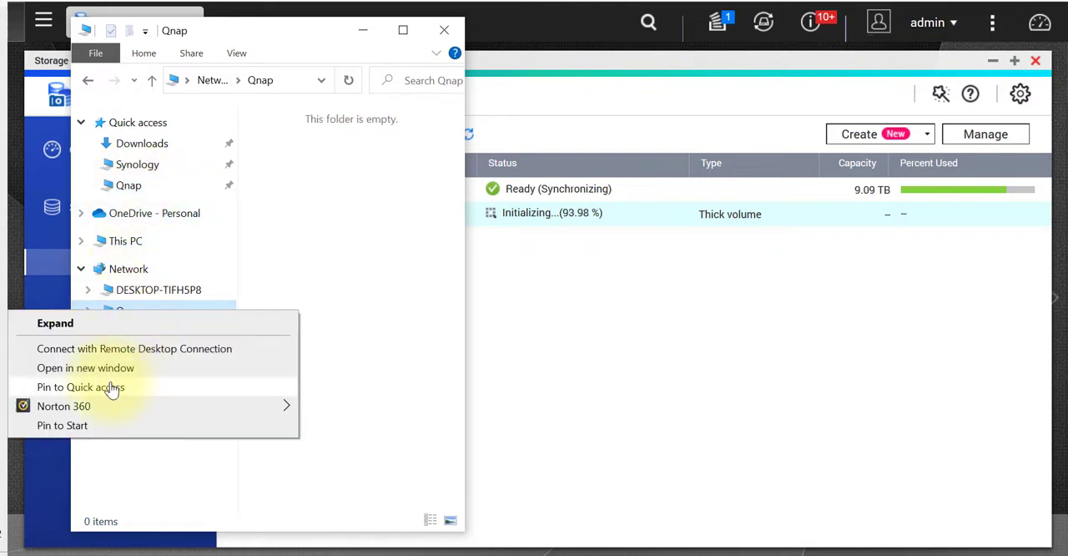
left_click(324, 297)
left_click(618, 327)
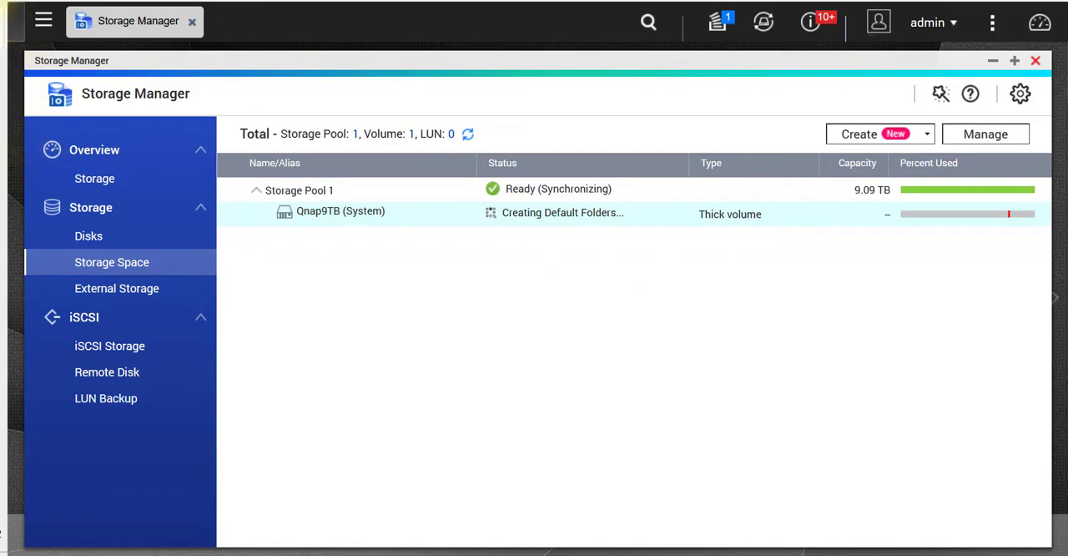
Look for shared folders on Qnap again in File Explorer during default folder creation, and go back to Storage Manager.
left_click(1, 5)
left_click(135, 312)
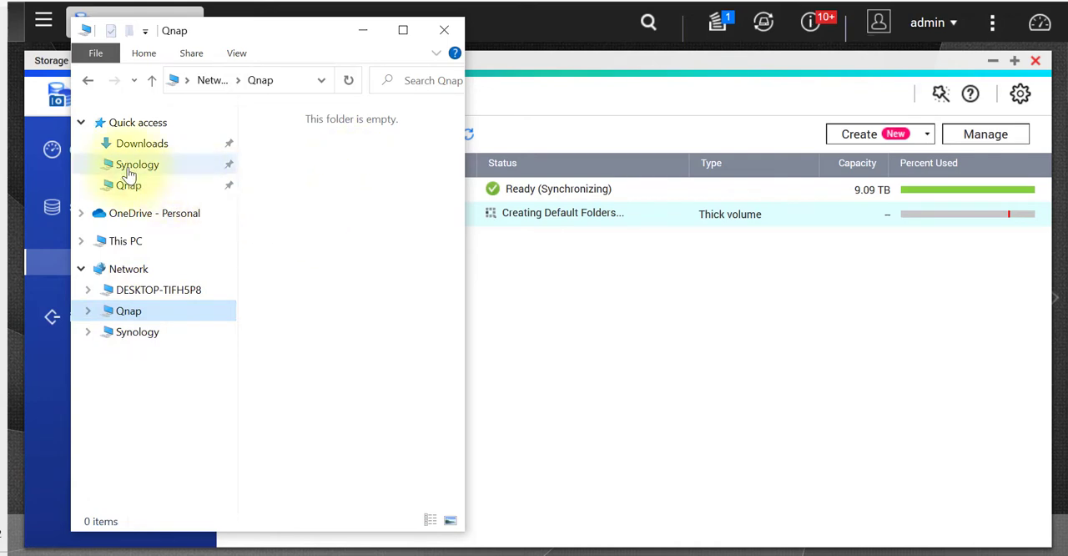
left_click(135, 193)
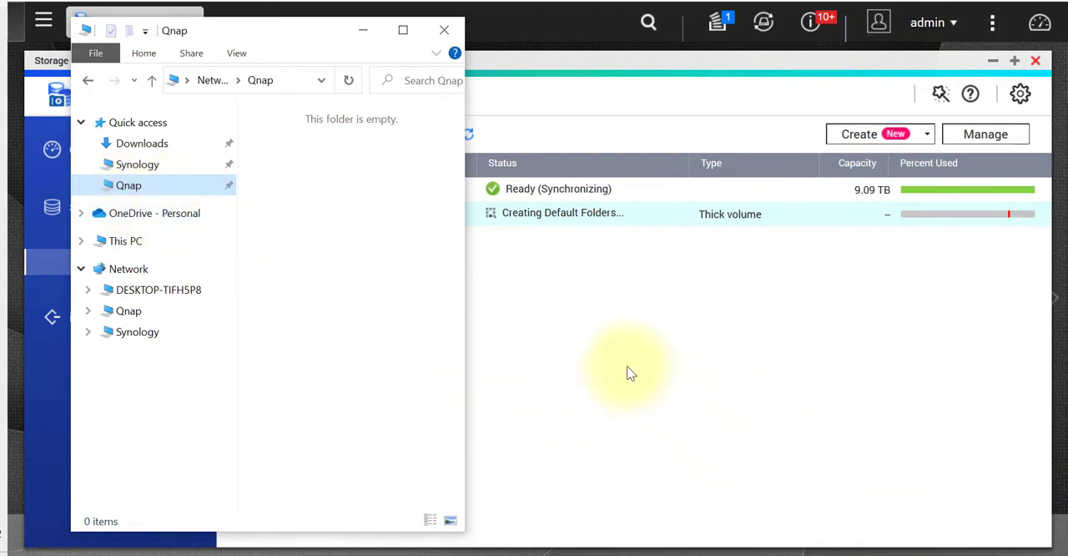
left_click(677, 359)
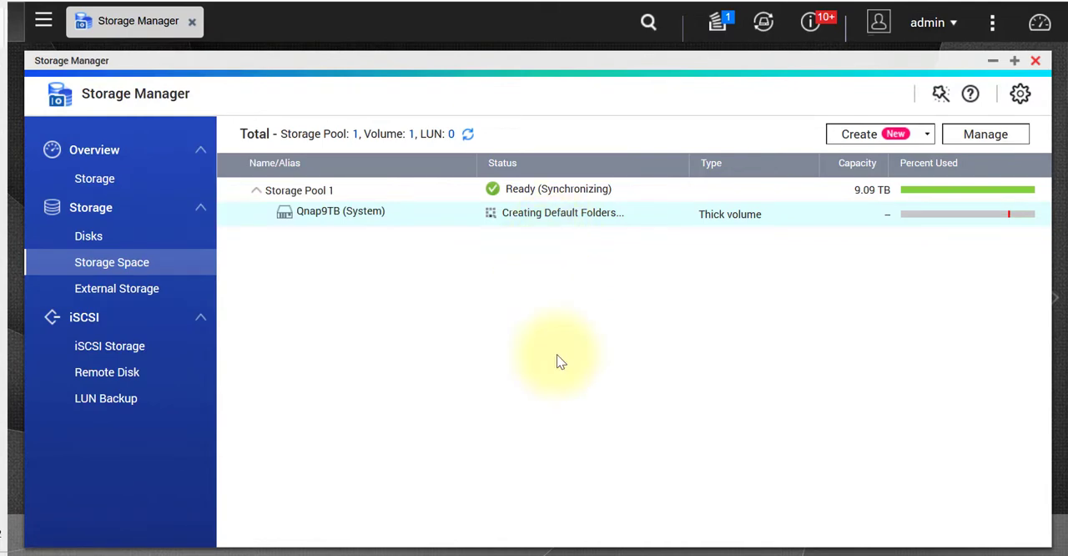
Reopen the Qnap location under Network in File Explorer to check for shares, and return to Storage Manager.
left_click(2, 4)
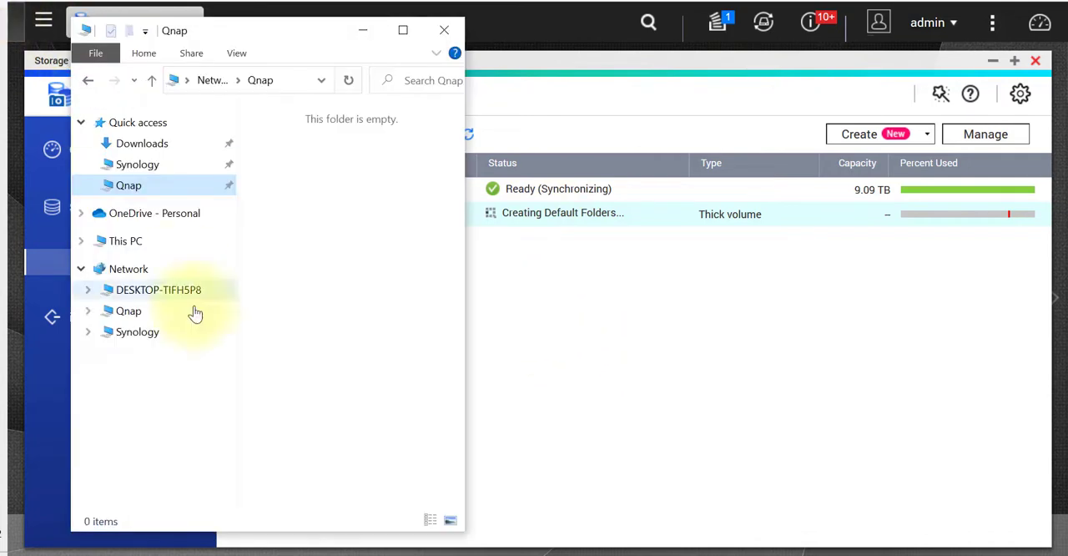
left_click(129, 313)
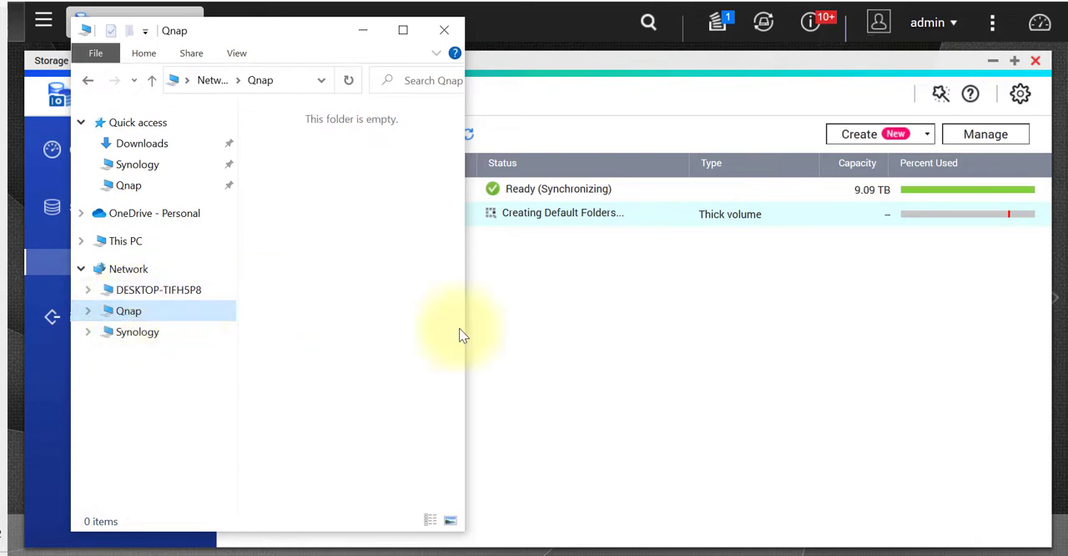
left_click(564, 346)
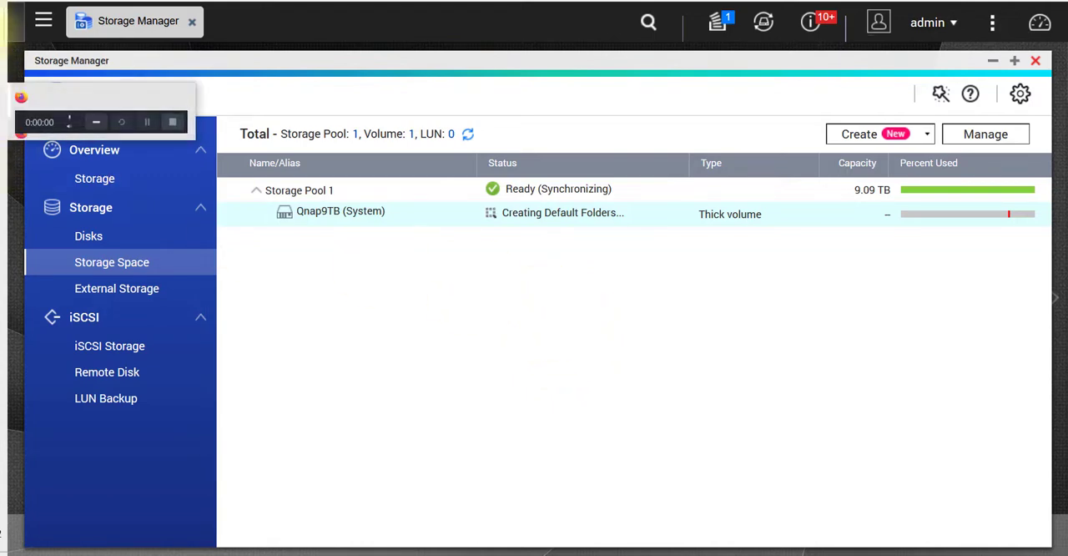
Open the pinned Qnap location in File Explorer and examine its Public, Qnap9TB and Web shared folders.
left_click(108, 36)
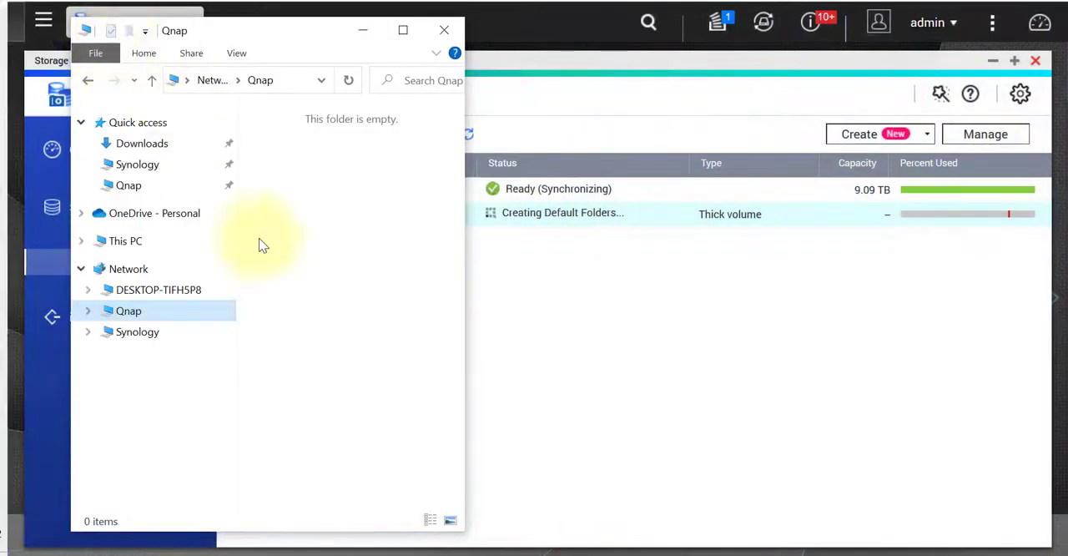
left_click(140, 190)
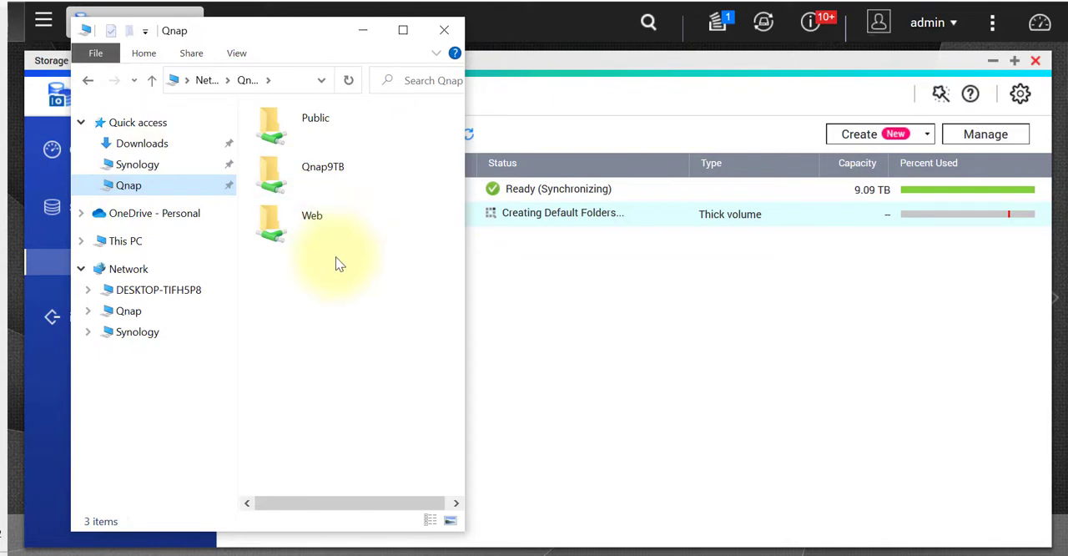
left_click(340, 130)
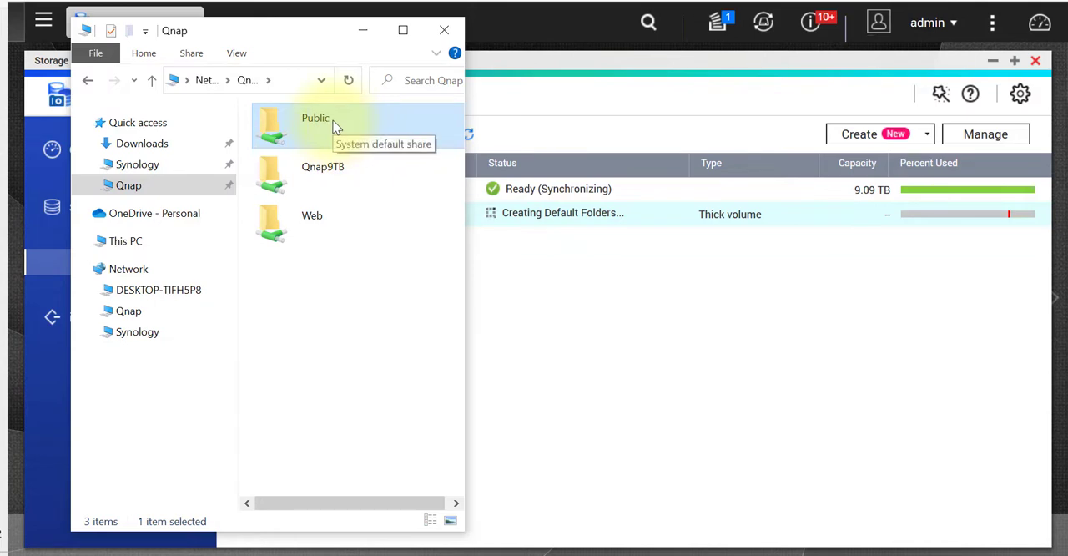
left_click(353, 180)
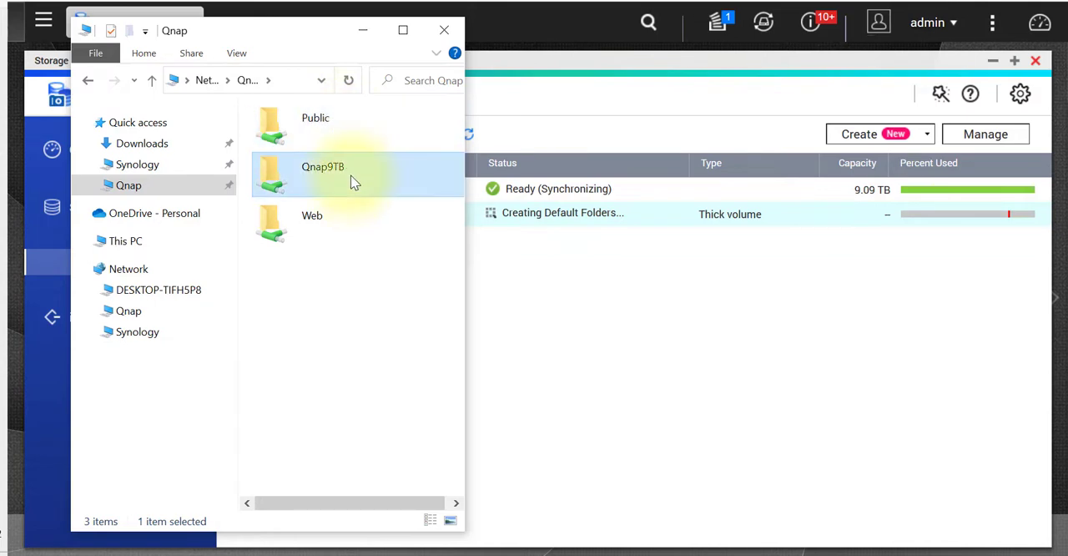
left_click(341, 241)
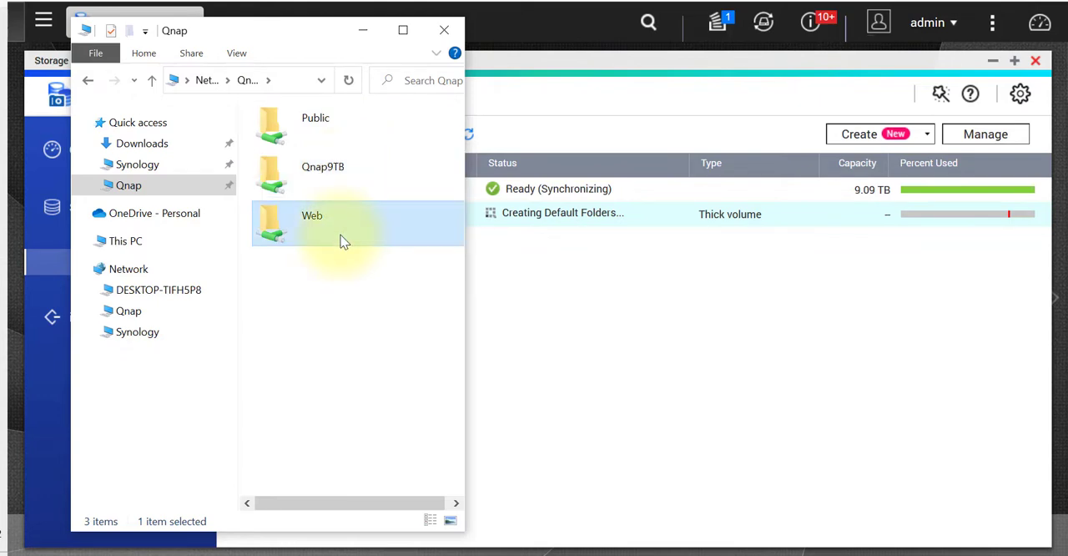
left_click(306, 125)
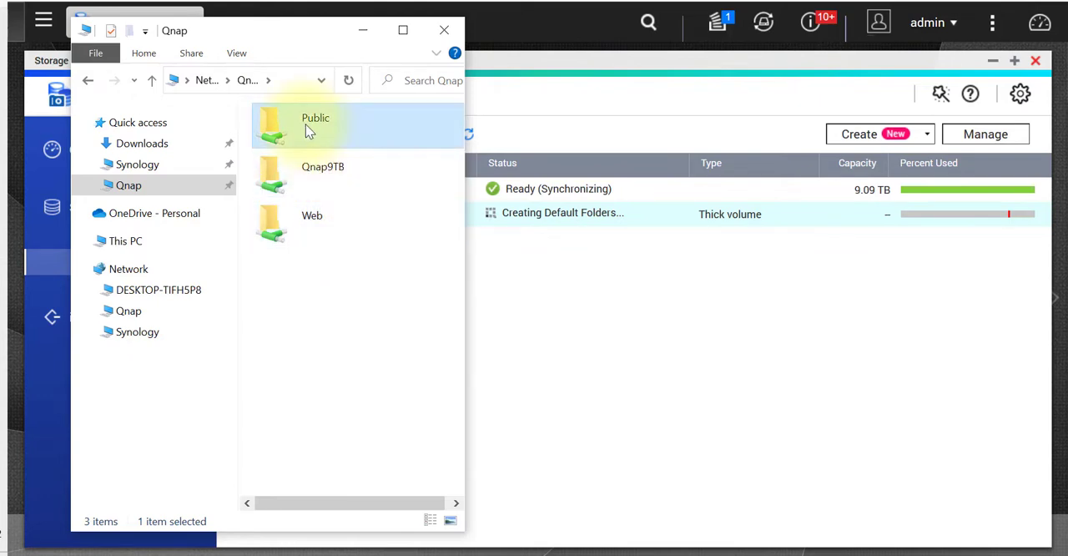
left_click(301, 223)
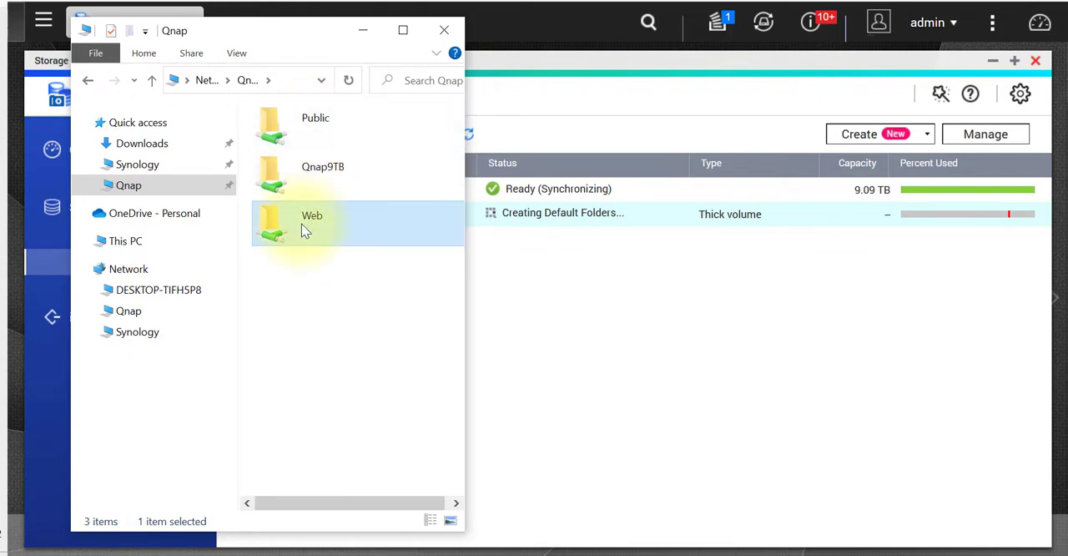
Open the Qnap9TB shared folder to check network access to it, and return to Storage Manager.
left_click(330, 179)
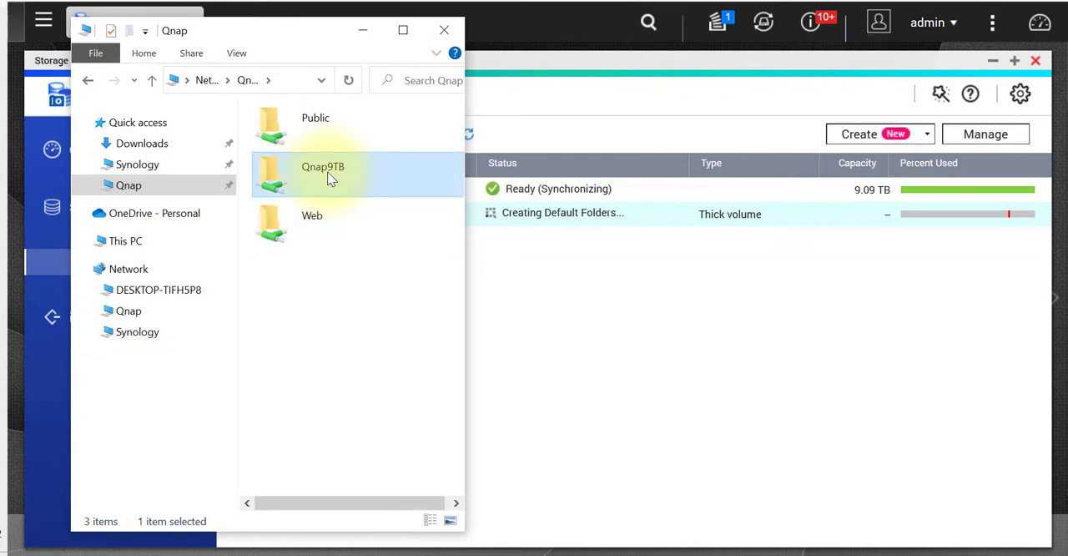
double_click(330, 179)
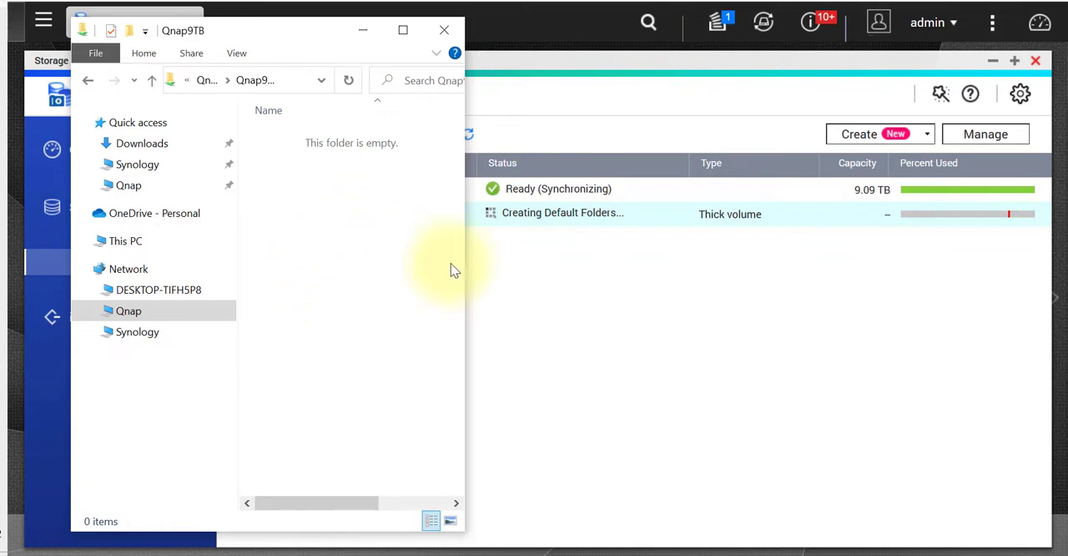
left_click(643, 292)
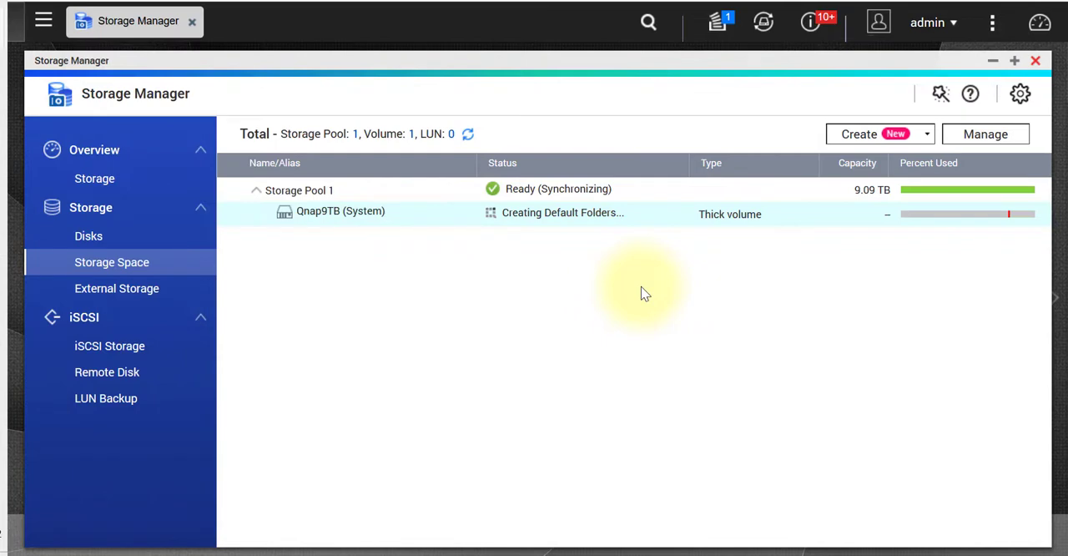